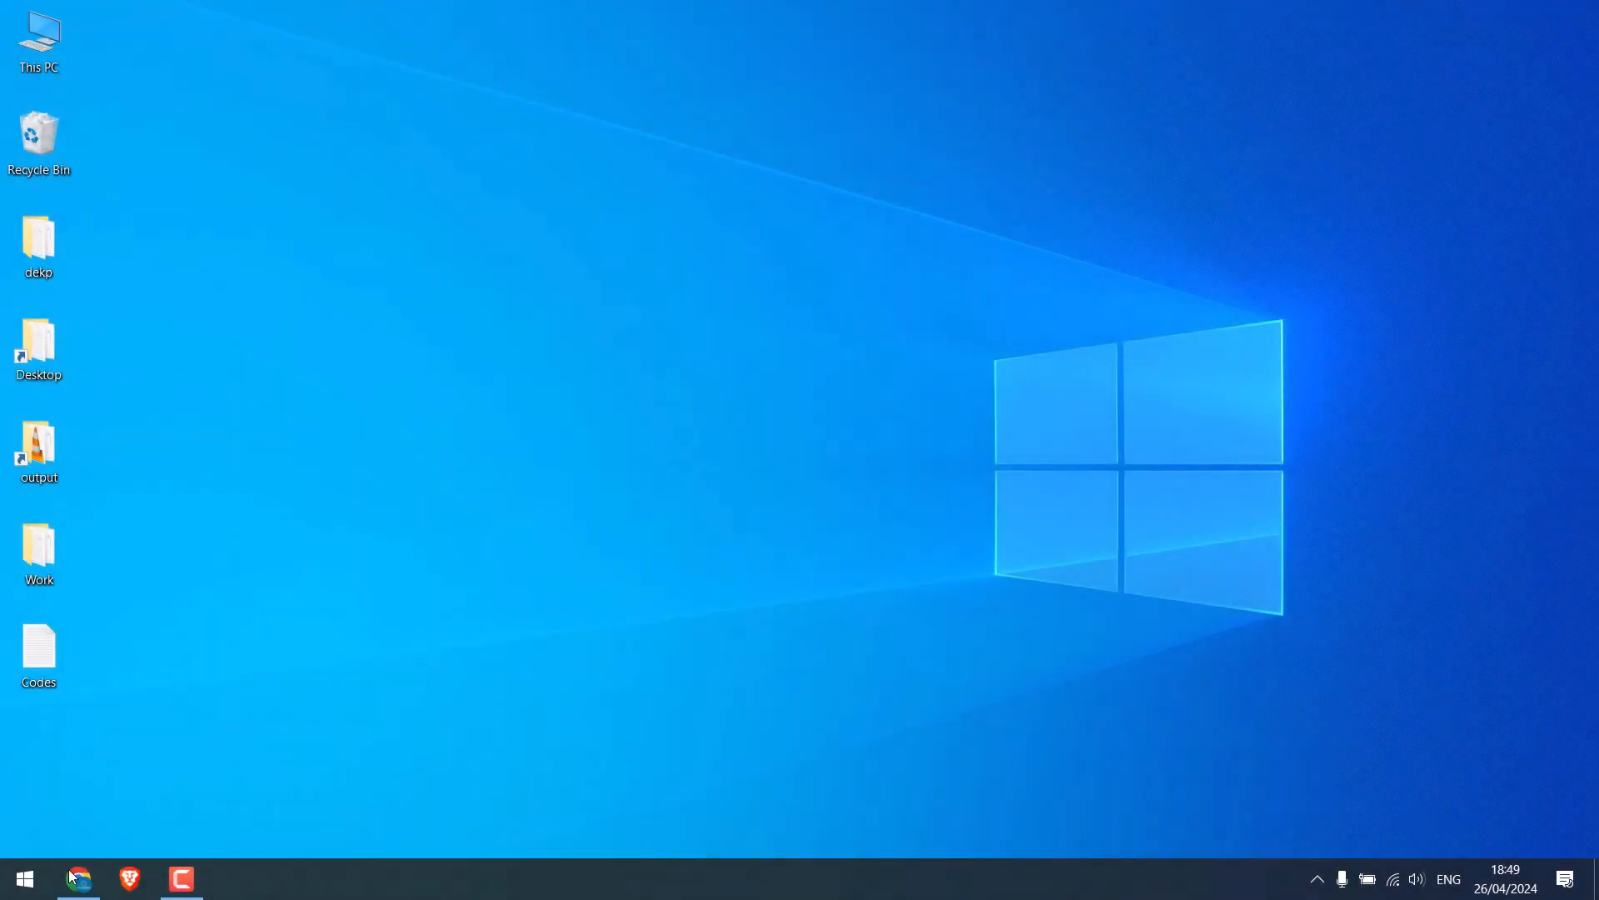
# Step: Switch to Chrome and open the wp-content folder in the site's WP File Manager
pyautogui.click(72, 877)
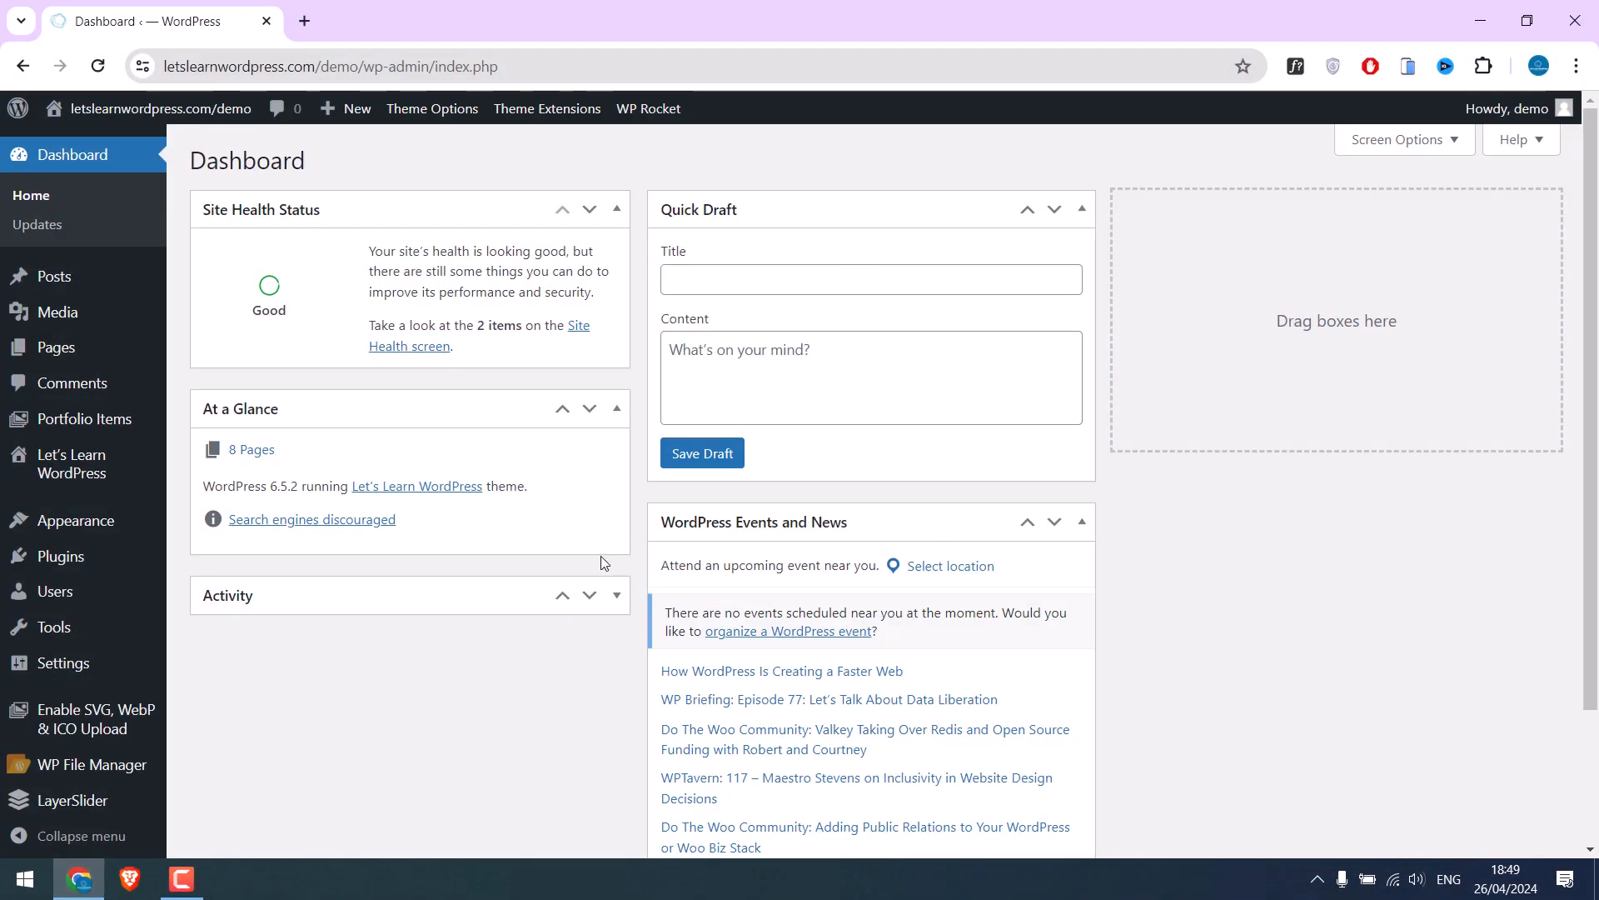
pyautogui.scroll(-1, 601, 556)
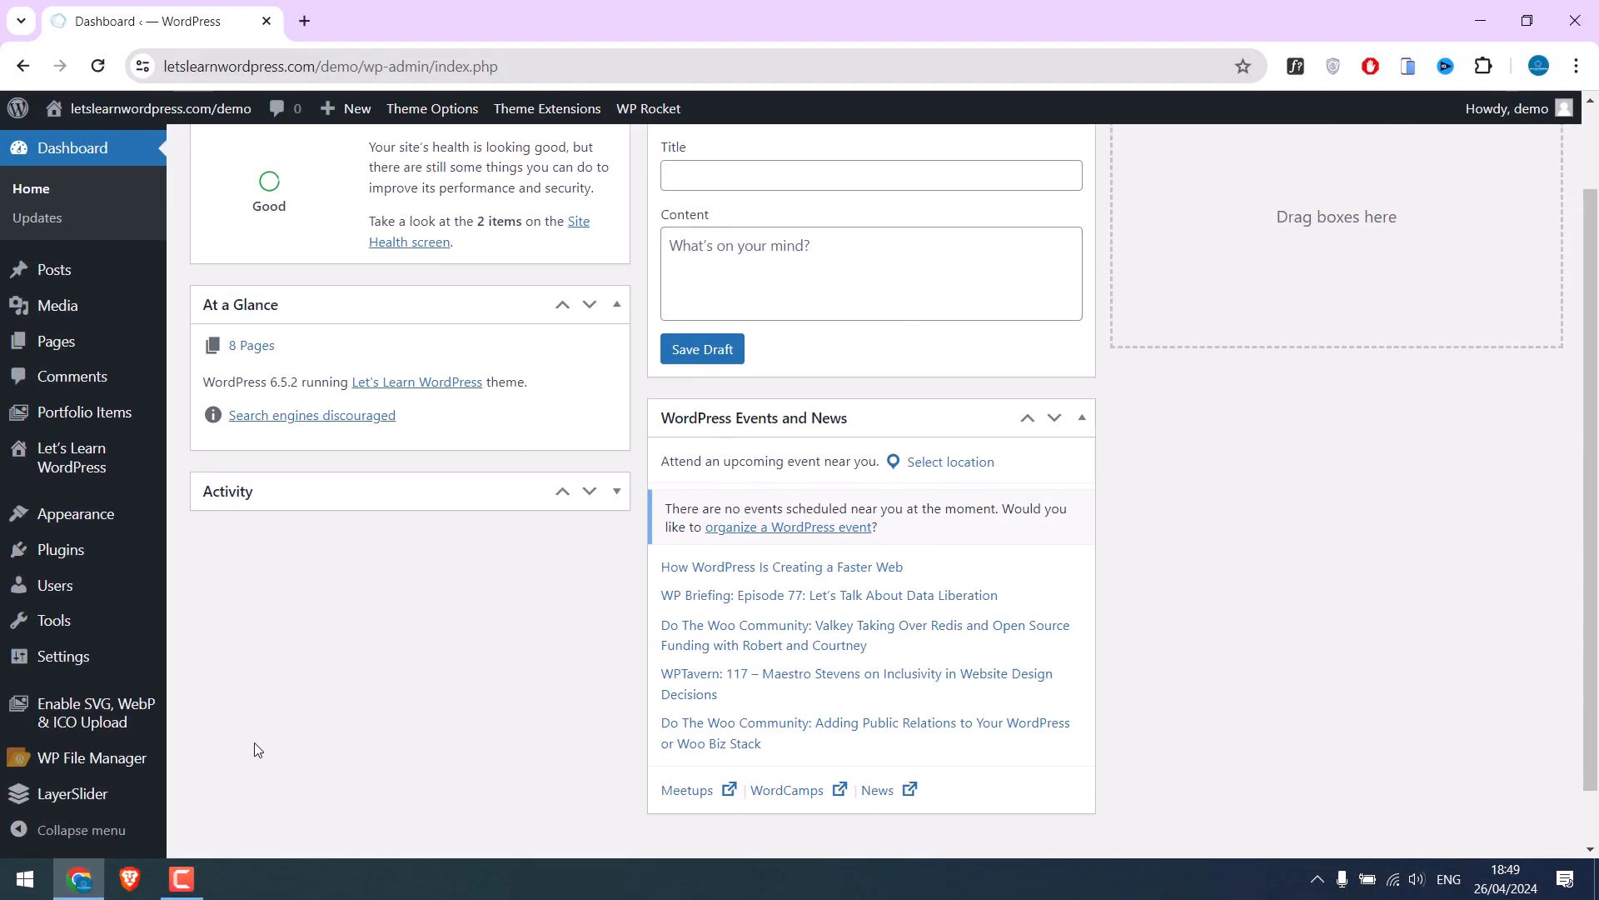
pyautogui.click(91, 763)
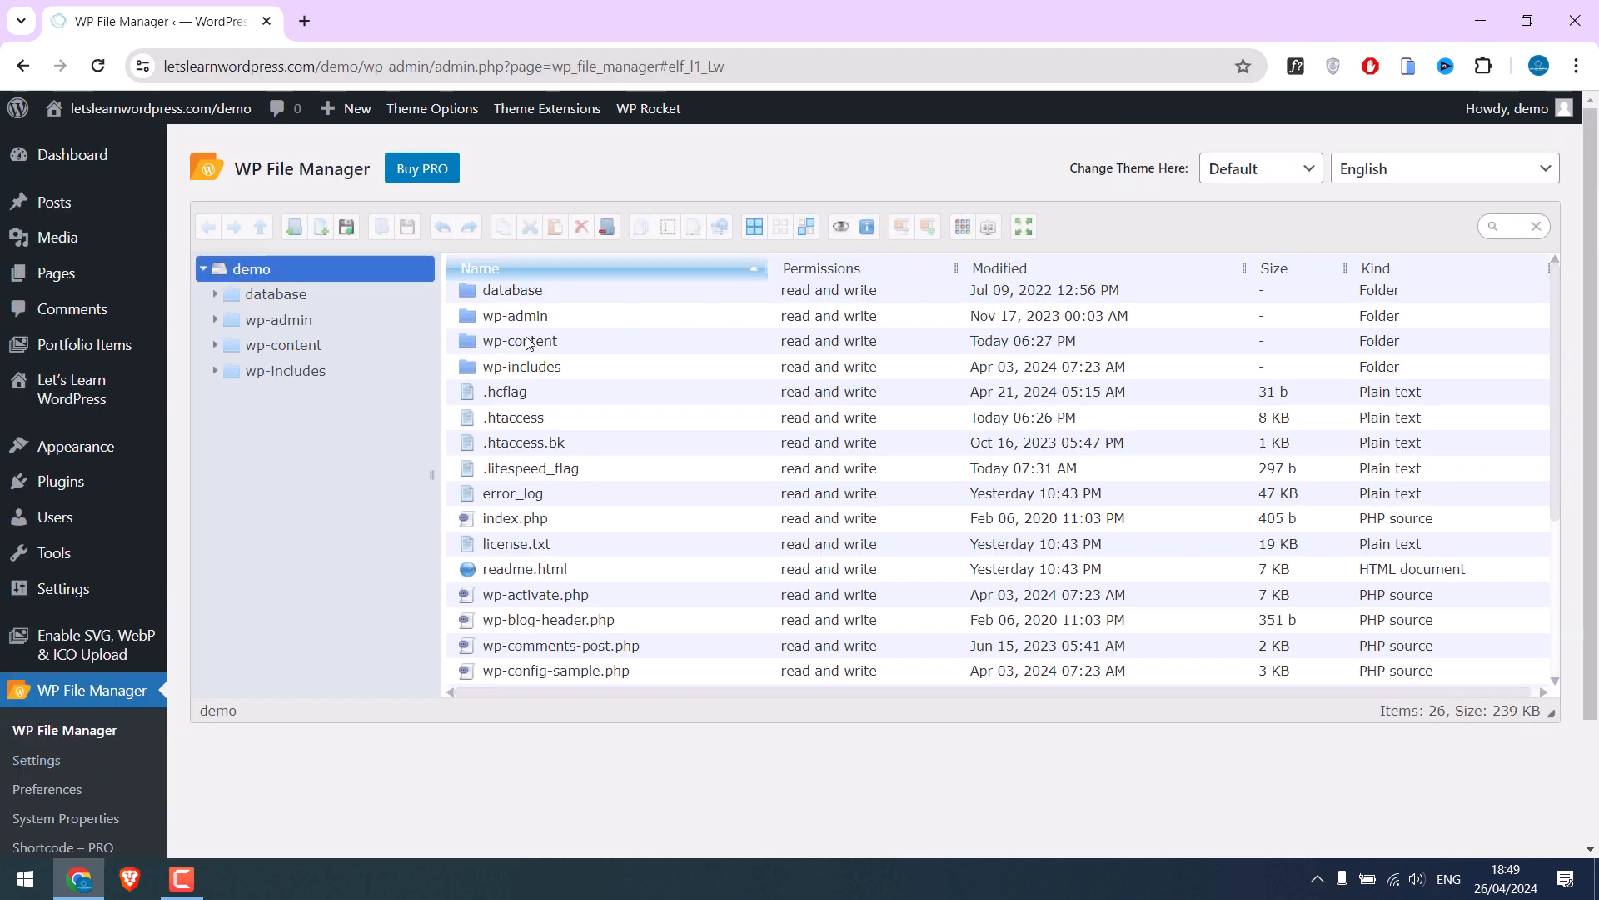
pyautogui.click(528, 343)
pyautogui.doubleClick(528, 342)
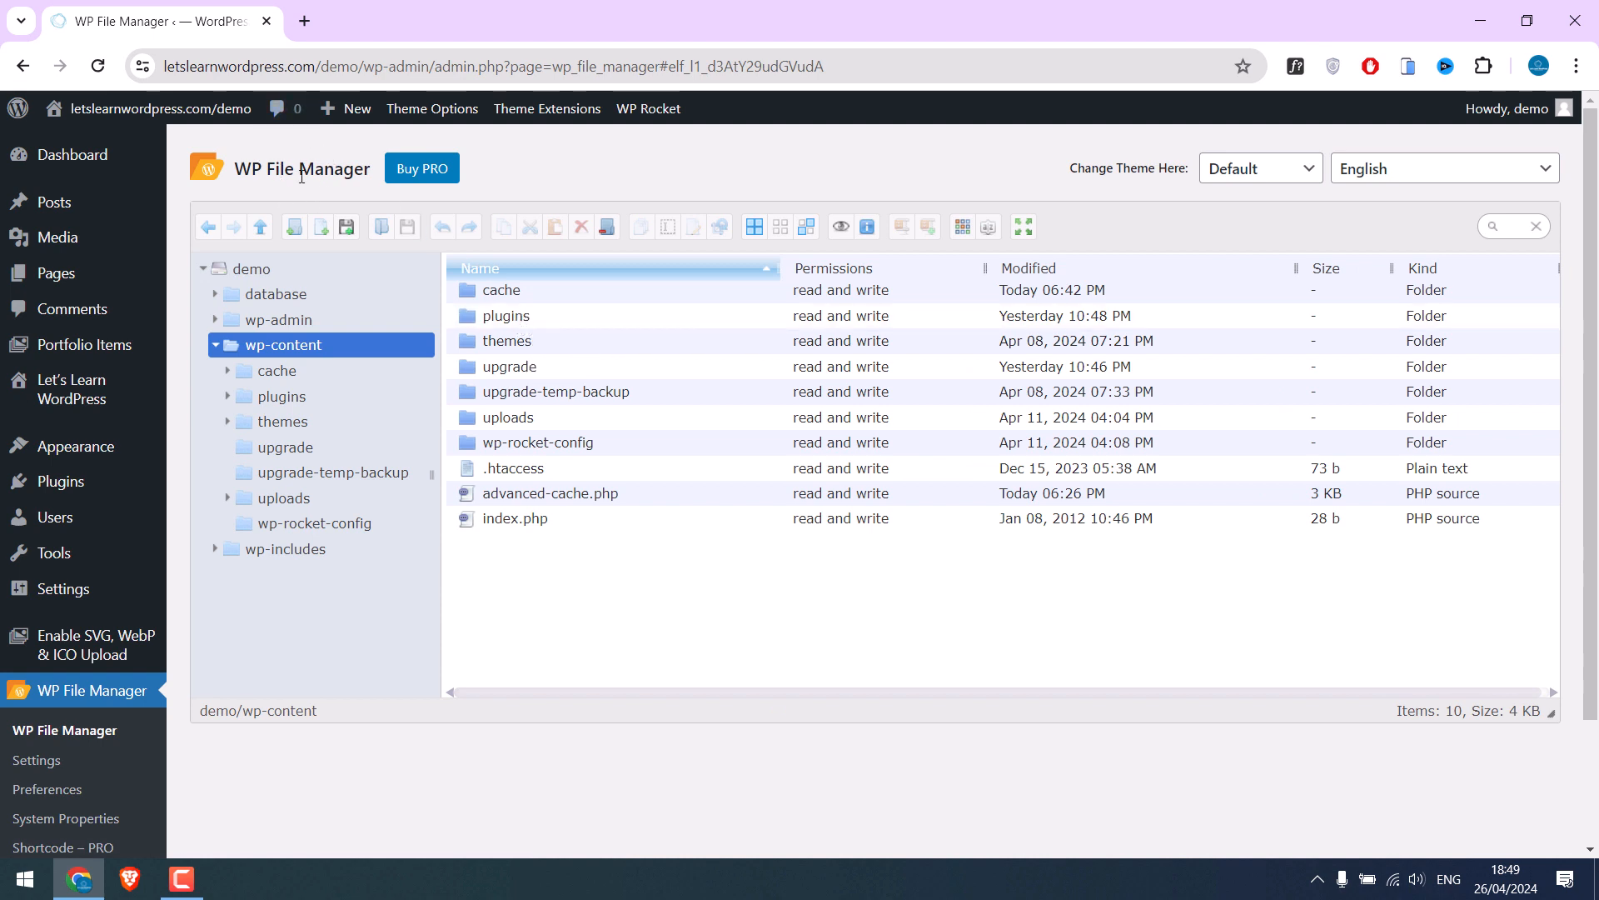
# Step: Rename the plugins folder inside wp-content to plugins1
pyautogui.rightClick(517, 315)
pyautogui.click(566, 594)
pyautogui.click(550, 323)
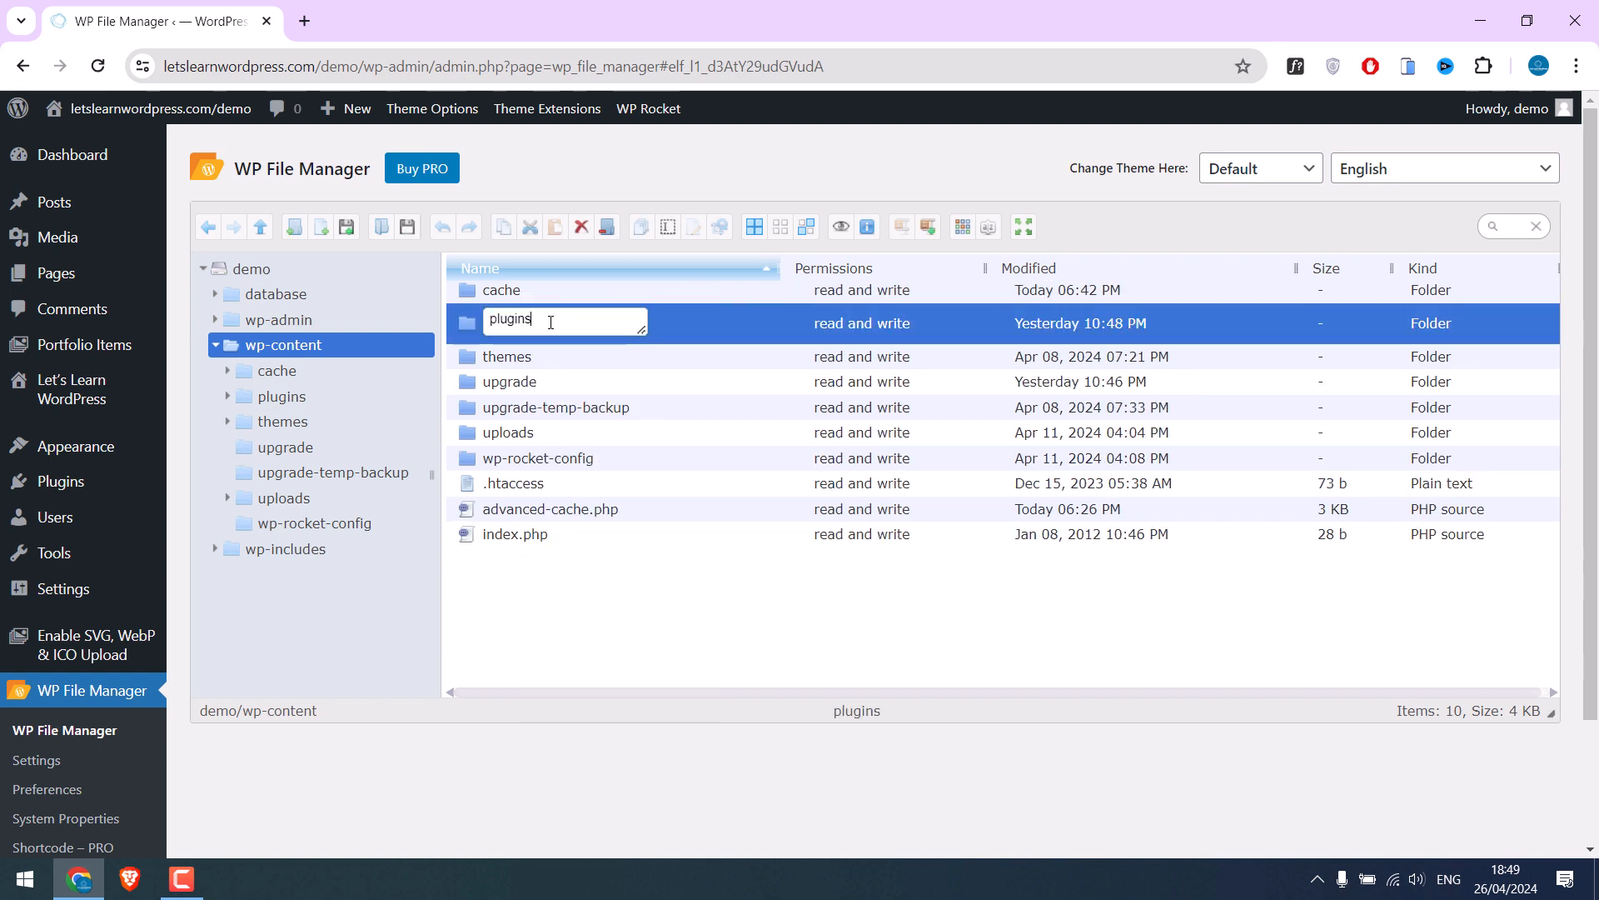
pyautogui.press('Return')
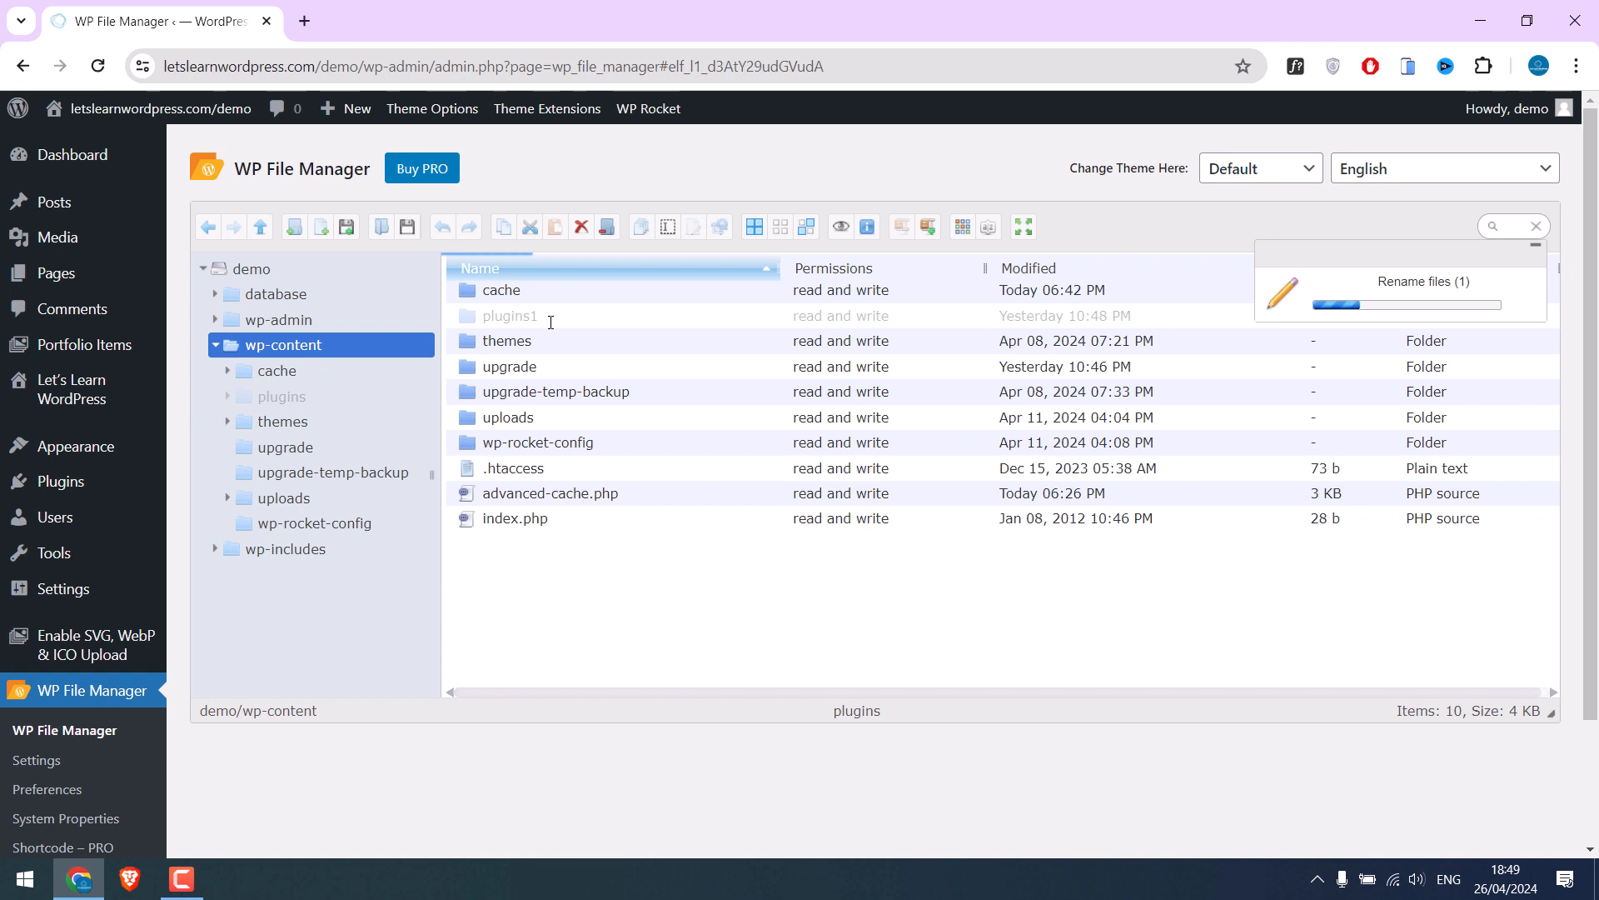
# Step: Reload the admin area from the address ending in /demo/wp-admin/ and open the installed plugins list
pyautogui.click(111, 702)
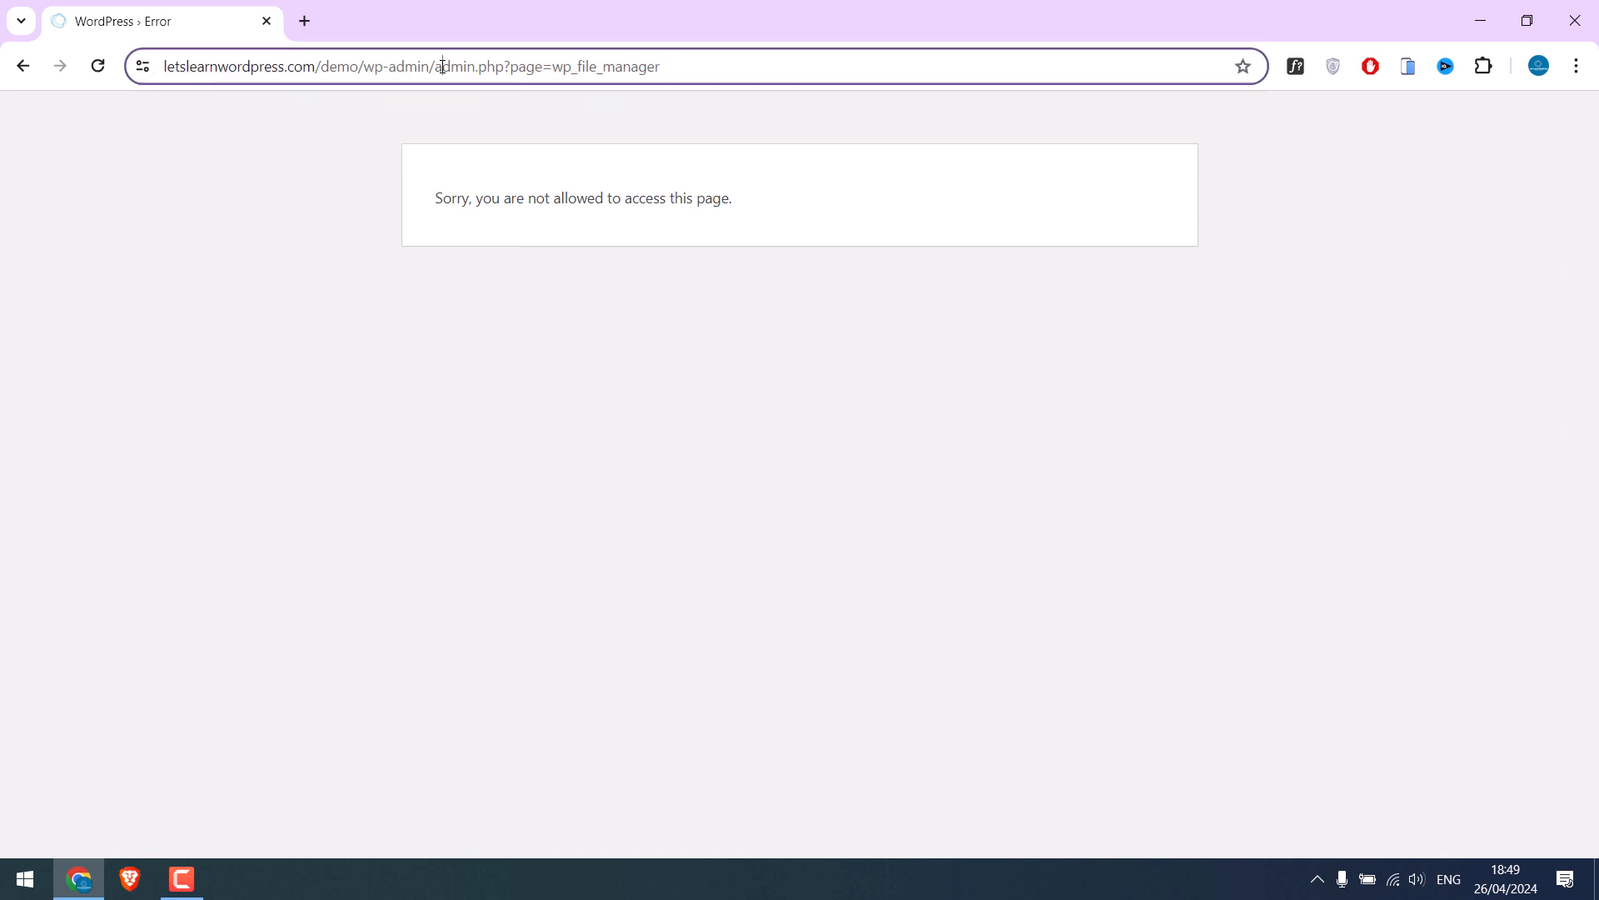
pyautogui.moveTo(446, 67); pyautogui.dragTo(1014, 125)
pyautogui.press('BackSpace')
pyautogui.press('BackSpace')
pyautogui.press('Return')
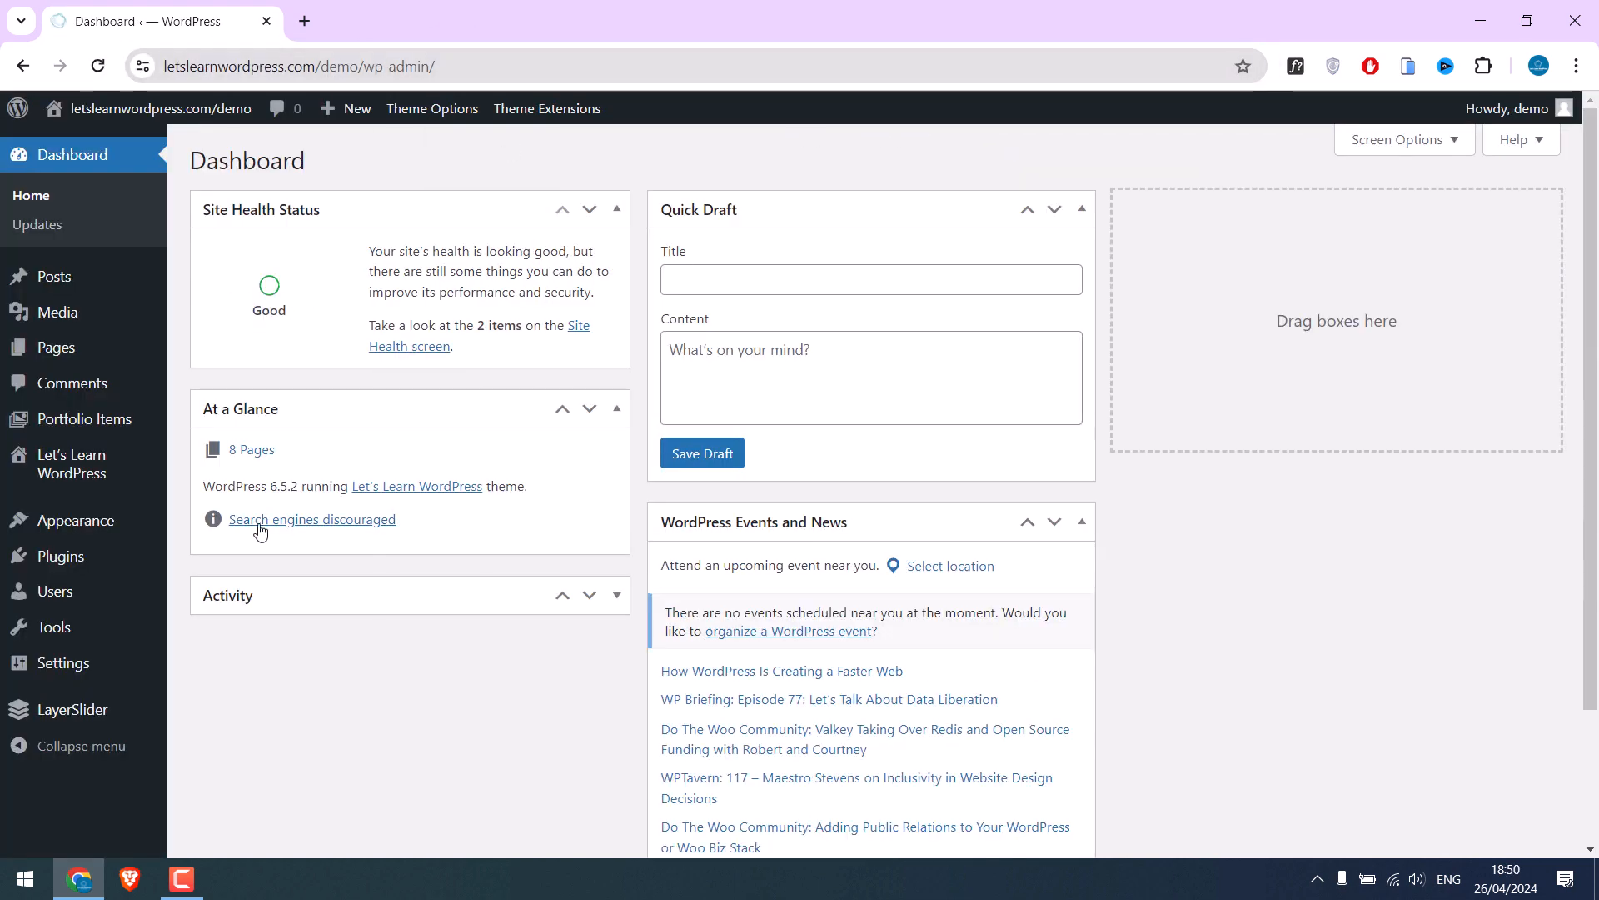
pyautogui.click(63, 558)
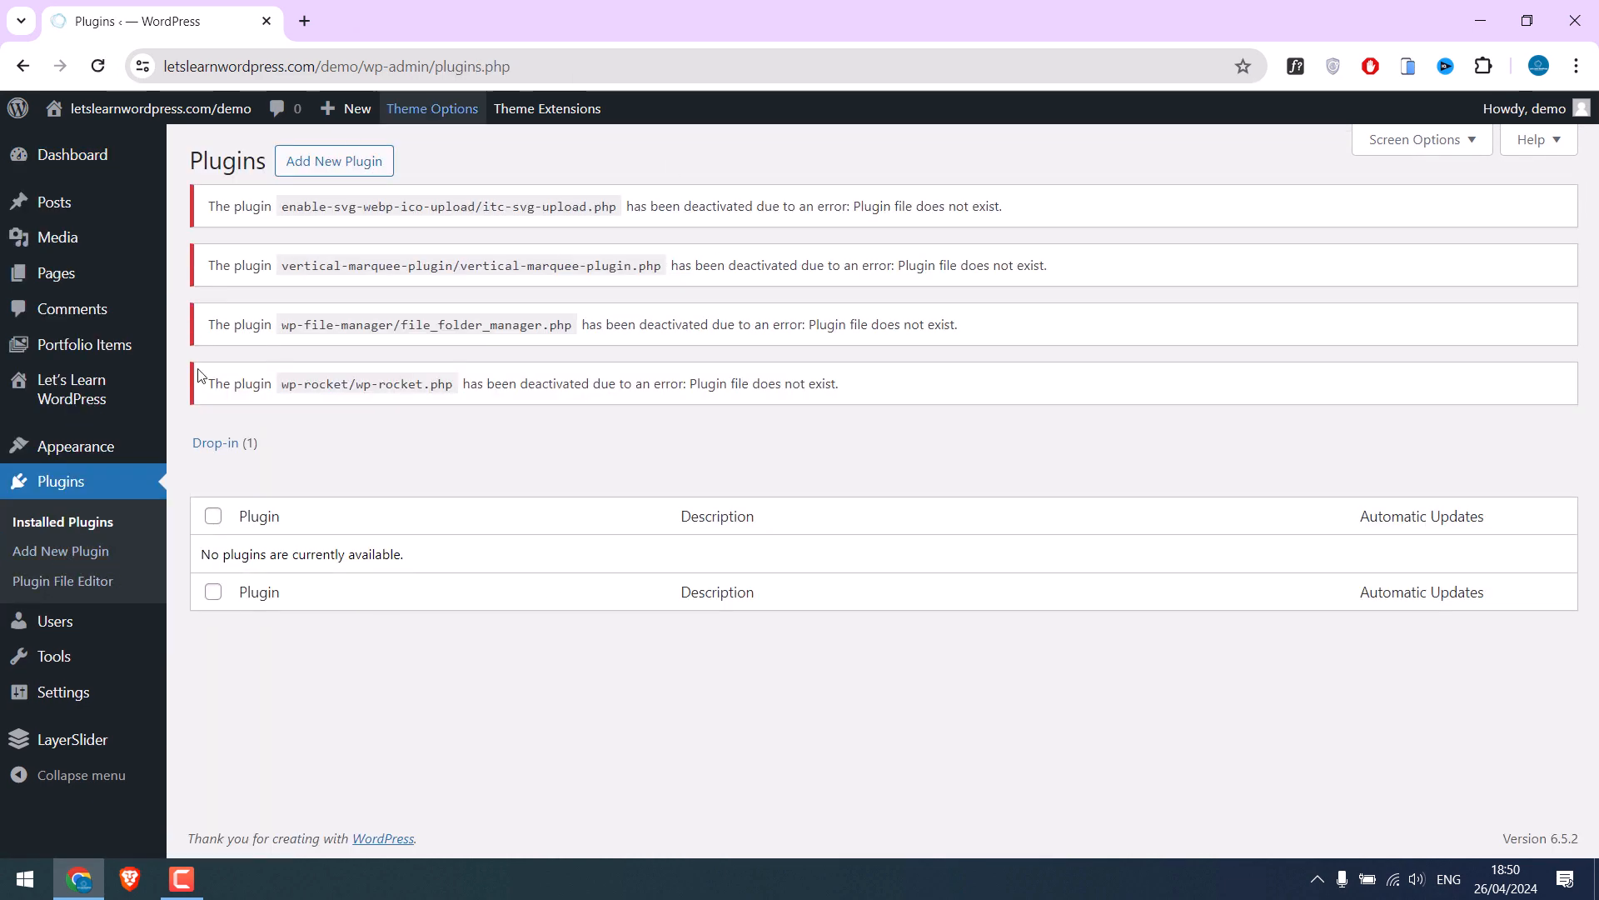
# Step: Search the plugin directory for "file manager" and try to install the File Manager plugin
pyautogui.click(316, 163)
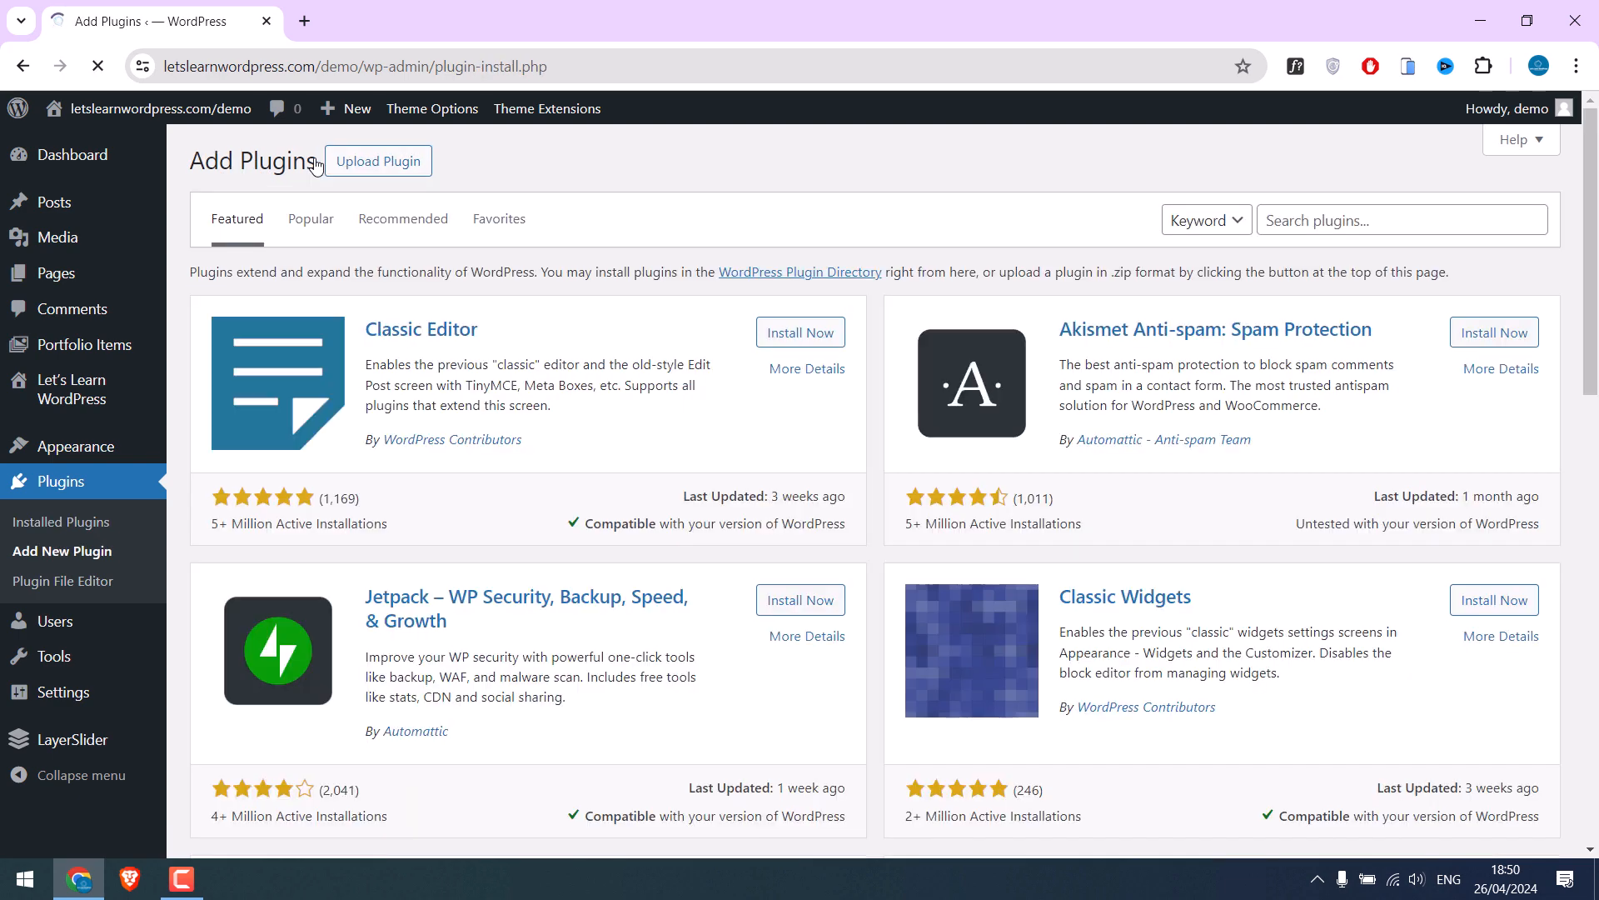
pyautogui.click(1330, 209)
pyautogui.write('f')
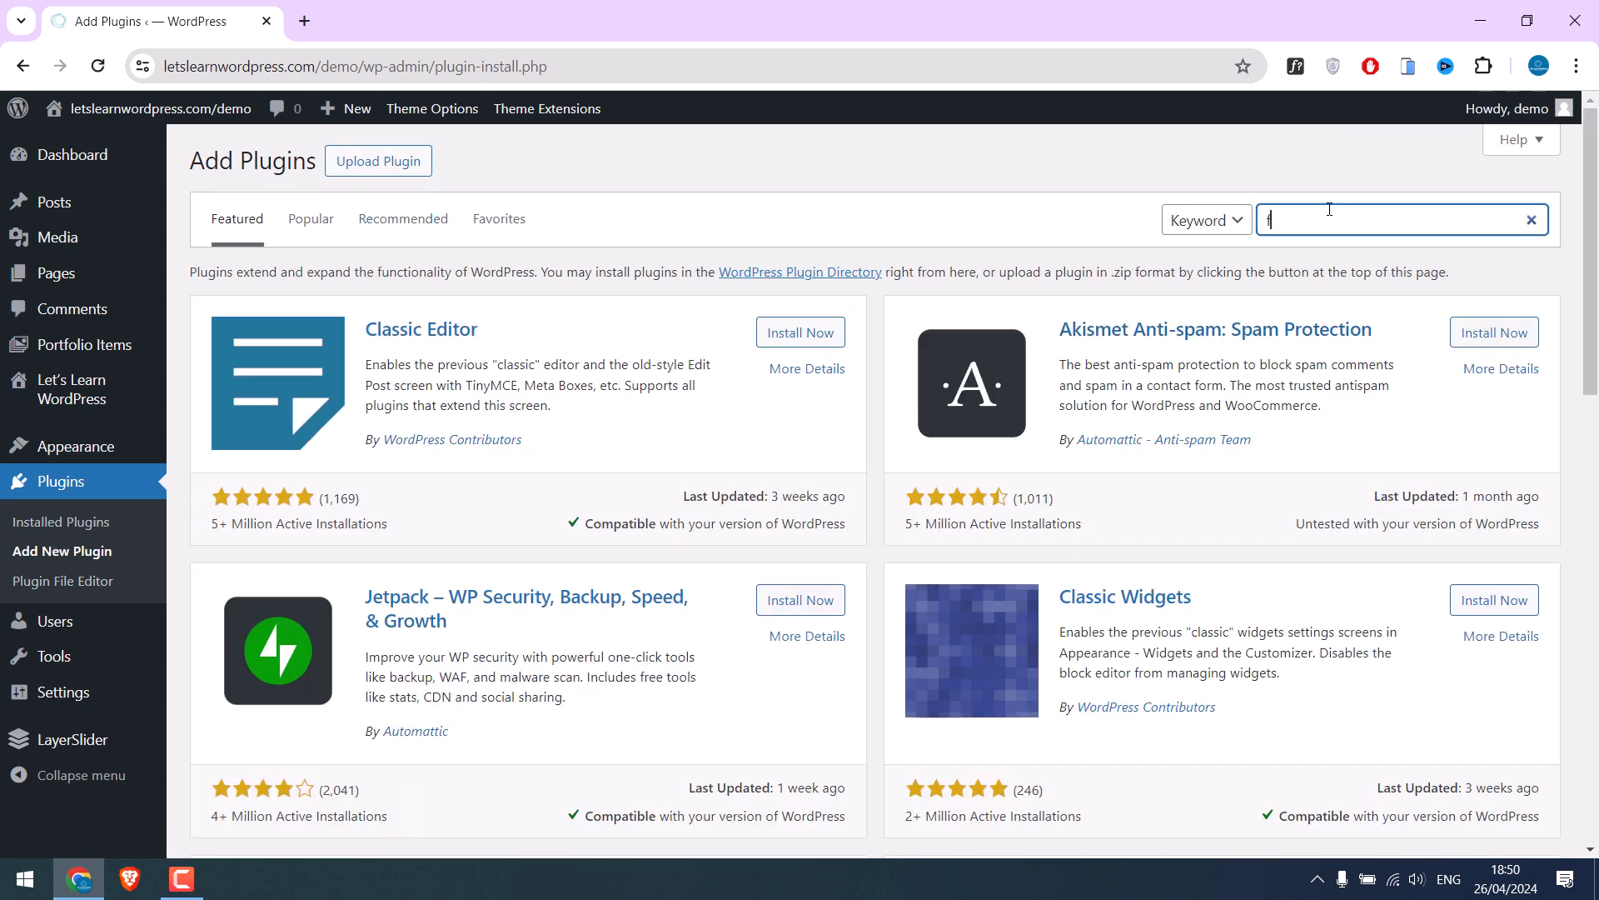
pyautogui.write('ile manager')
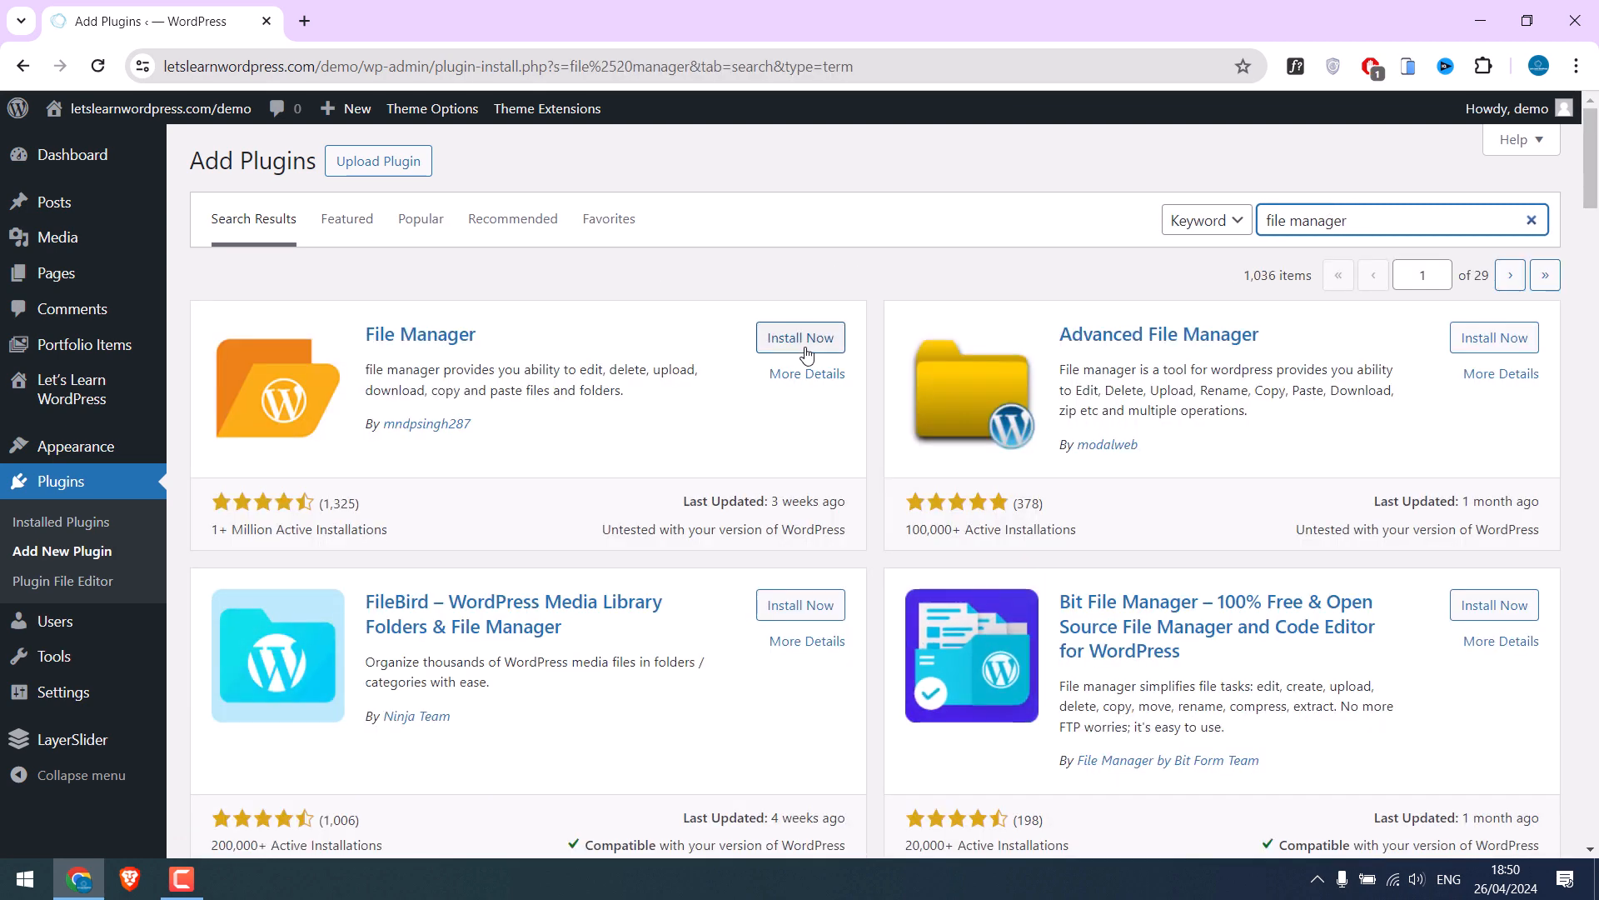
pyautogui.click(806, 344)
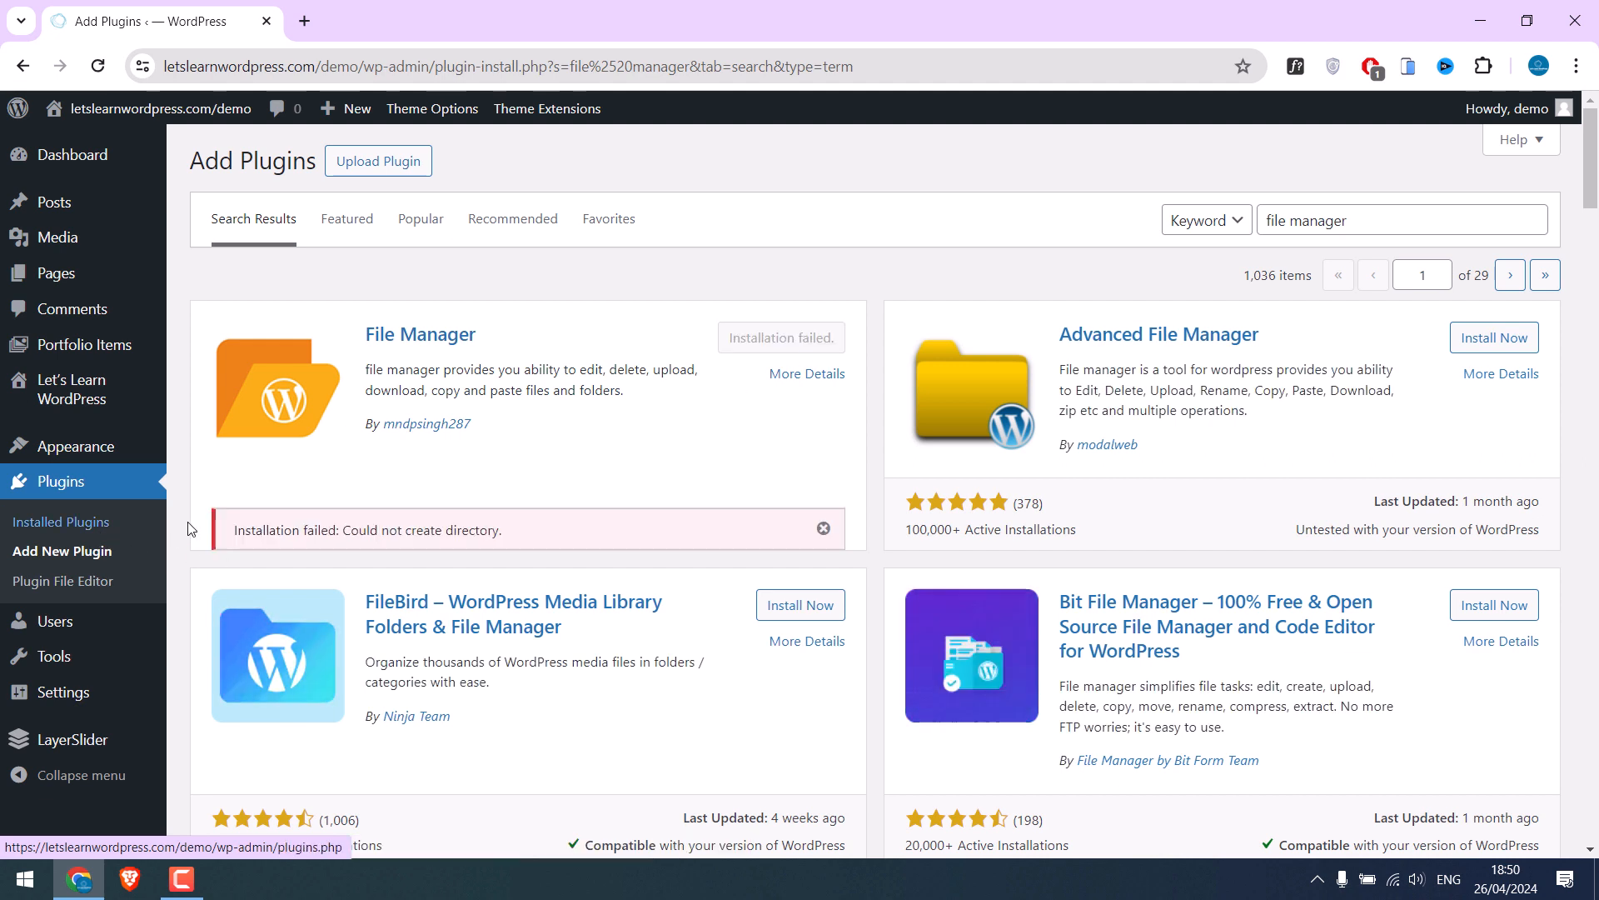
pyautogui.moveTo(245, 530); pyautogui.dragTo(523, 527)
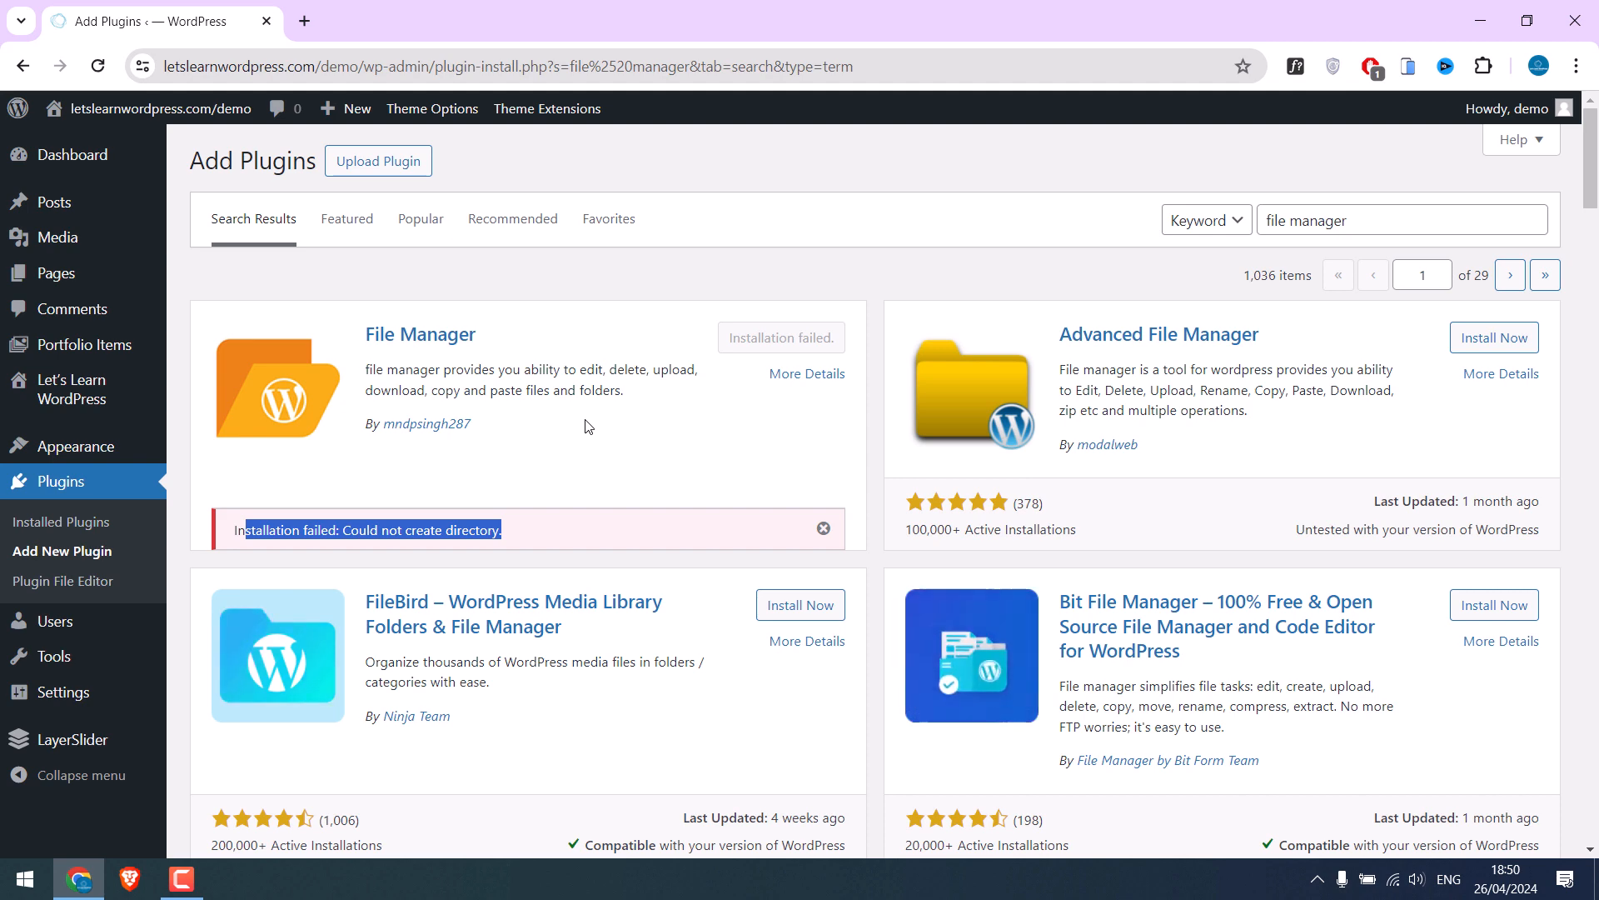
# Step: Open the theme's functions.php in the Theme File Editor and go to the end of the code
pyautogui.moveTo(107, 447)
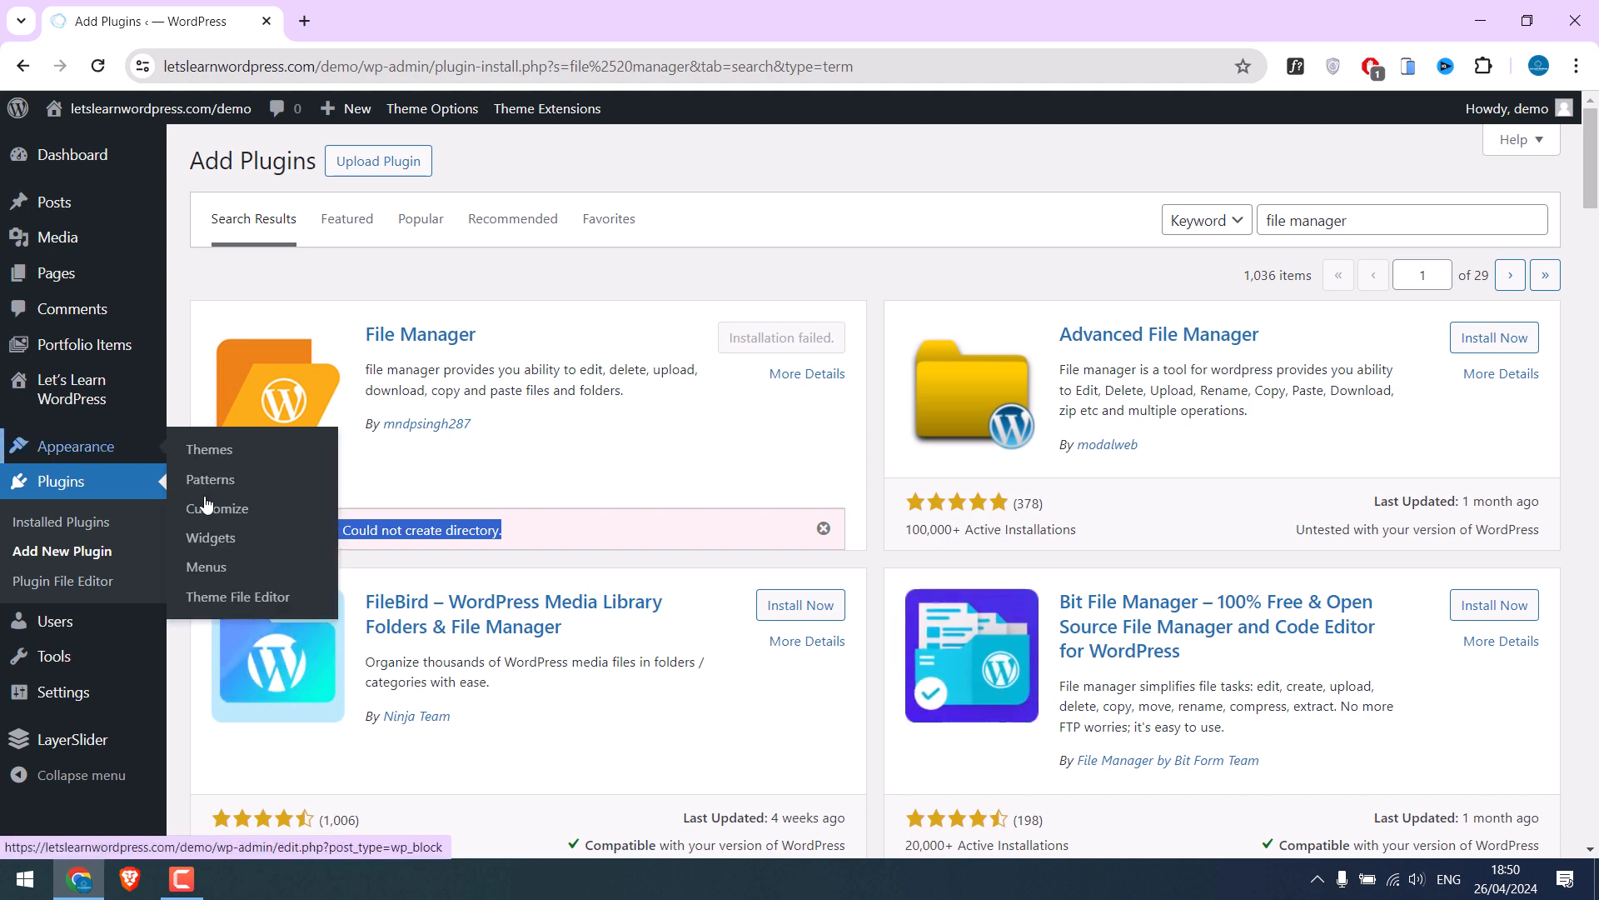
pyautogui.click(272, 596)
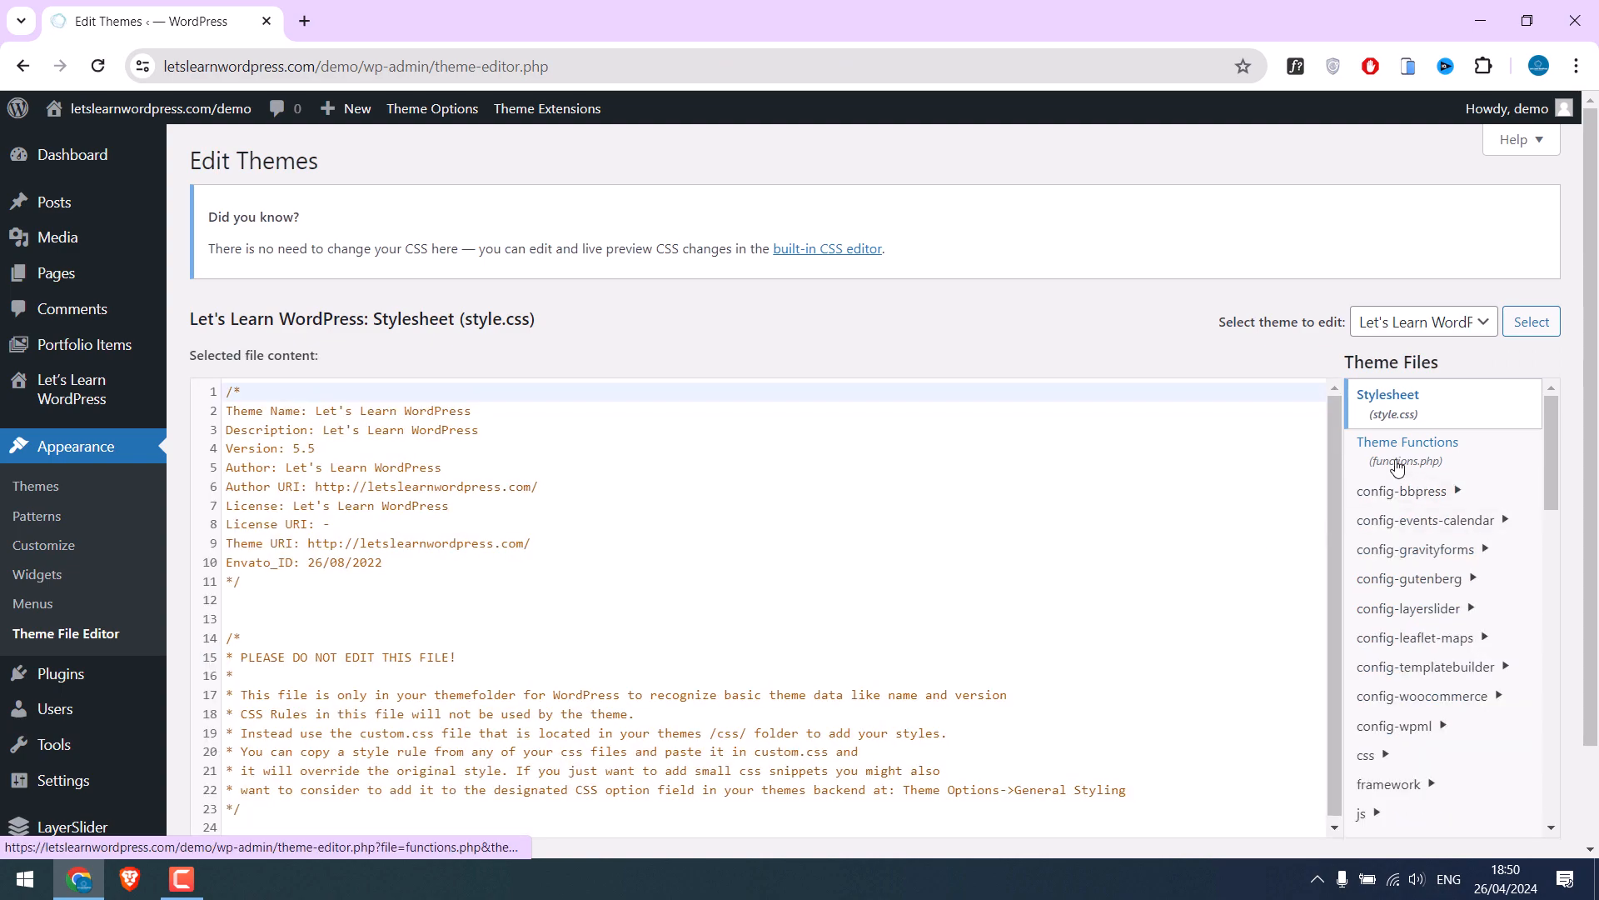
pyautogui.click(1406, 458)
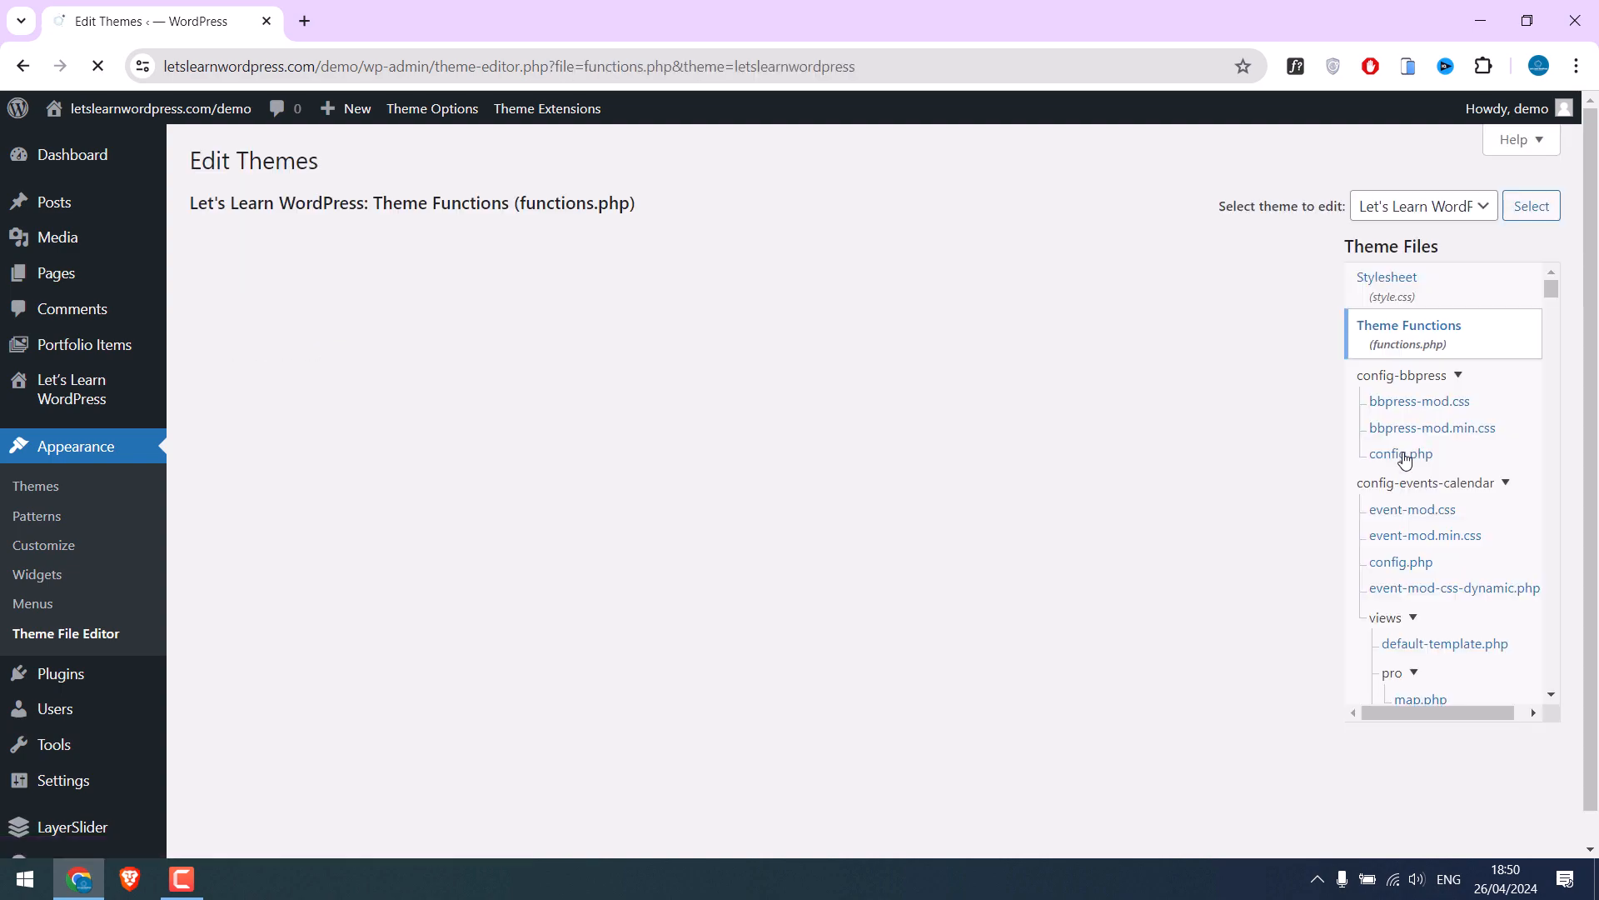
pyautogui.moveTo(1334, 292); pyautogui.dragTo(922, 760)
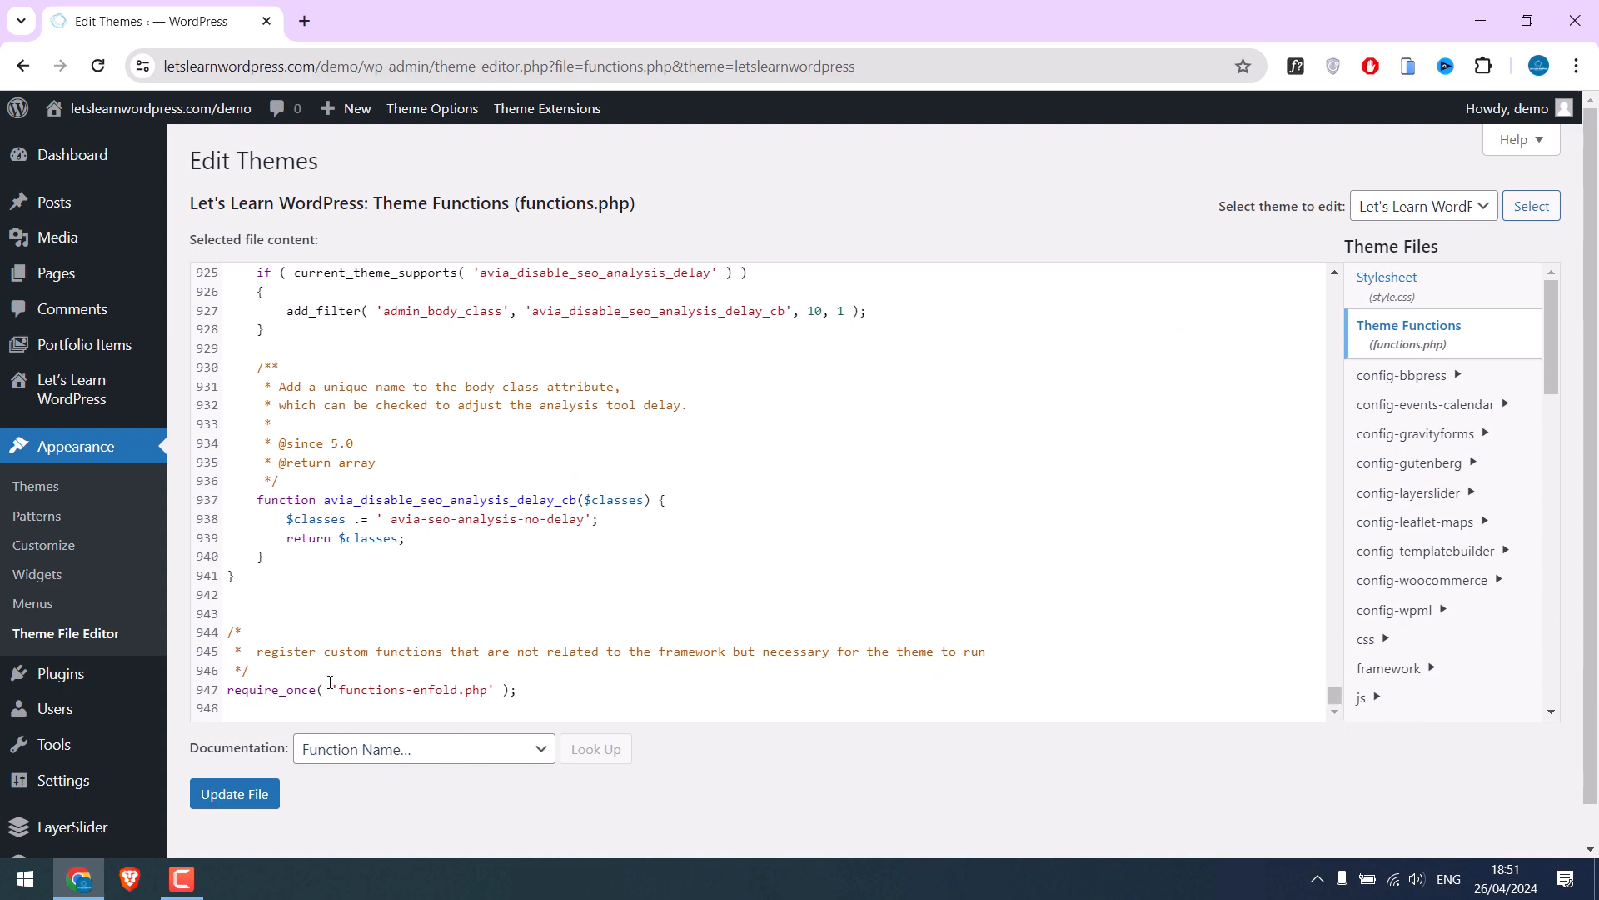
# Step: Copy the whole create_default_plugin_folder snippet from the Codes text file on the desktop and close Notepad
pyautogui.click(87, 886)
pyautogui.doubleClick(43, 658)
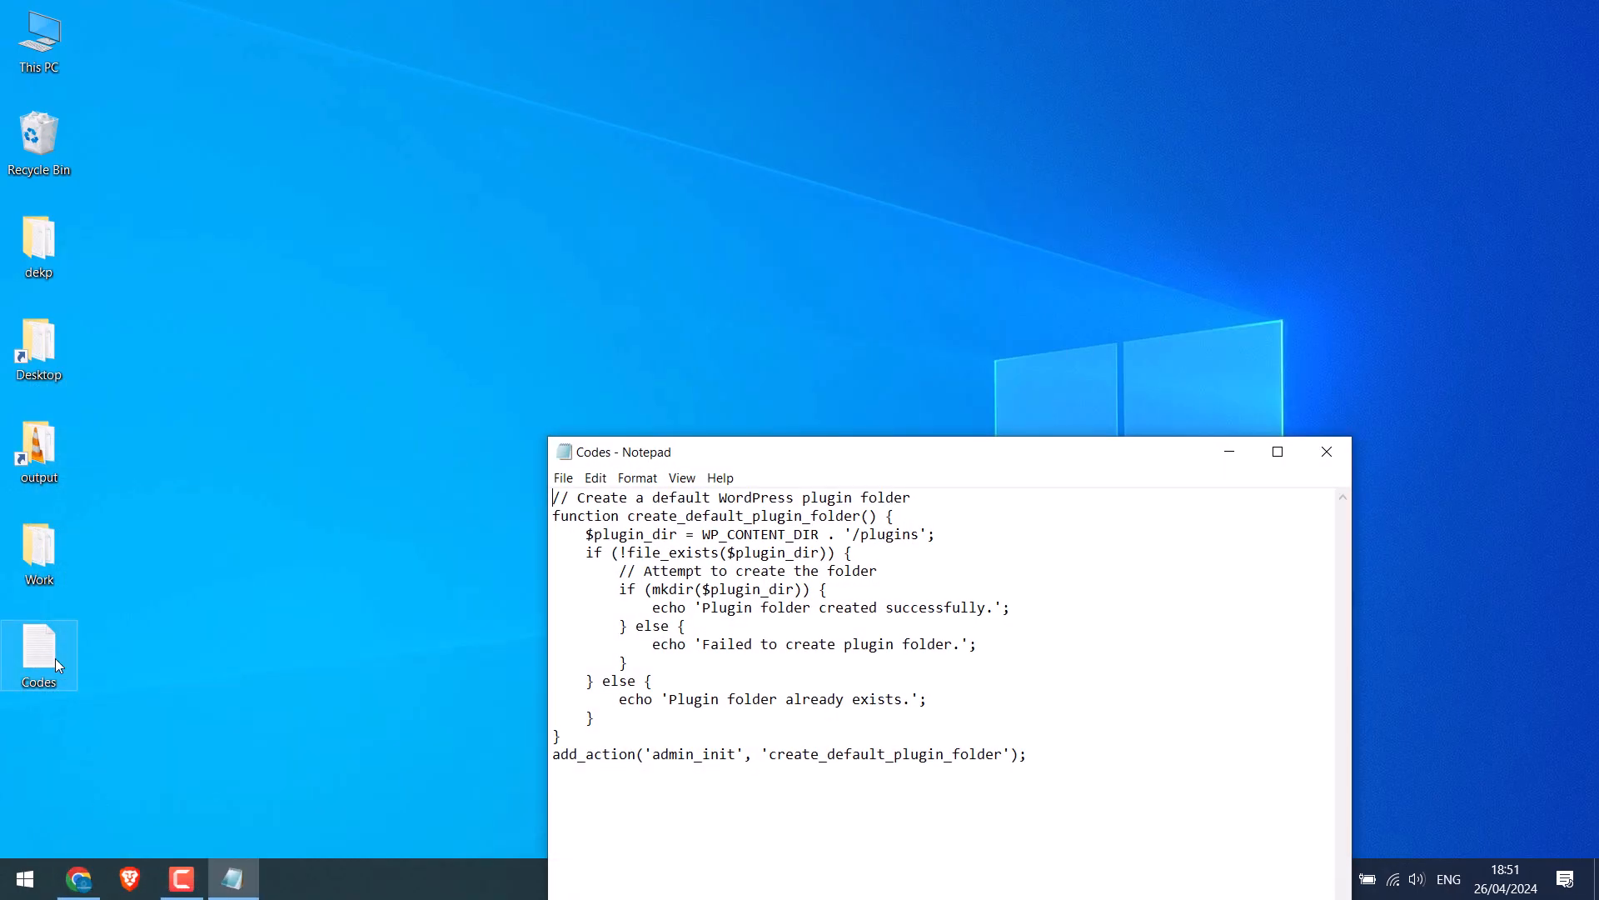
pyautogui.moveTo(1135, 743); pyautogui.dragTo(547, 501)
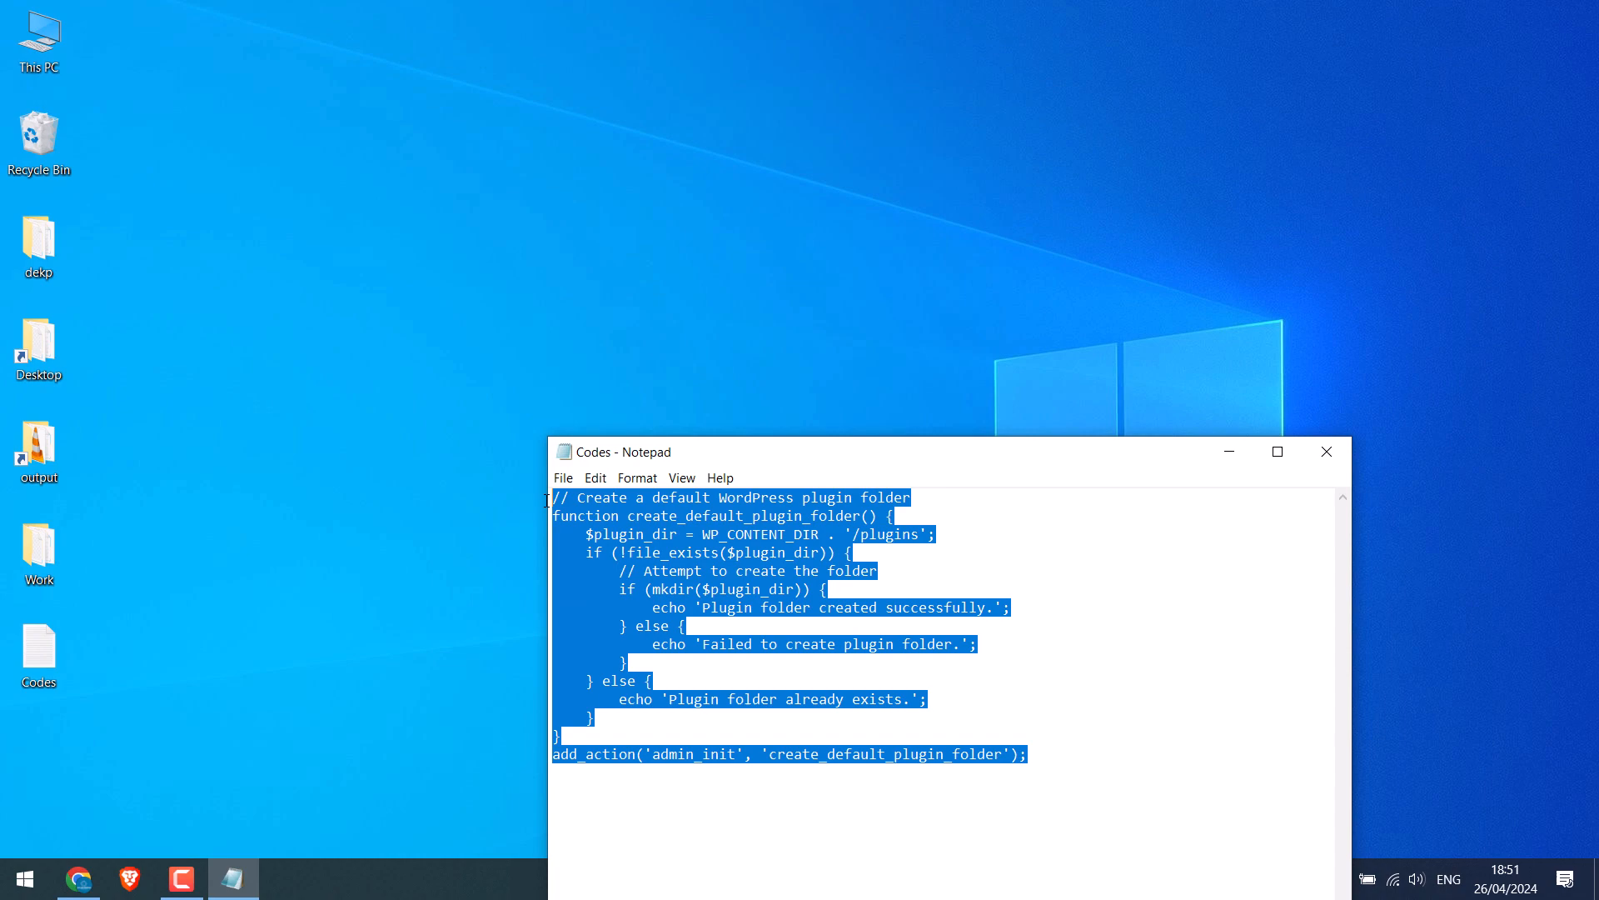
pyautogui.rightClick(603, 516)
pyautogui.click(618, 577)
pyautogui.click(1327, 451)
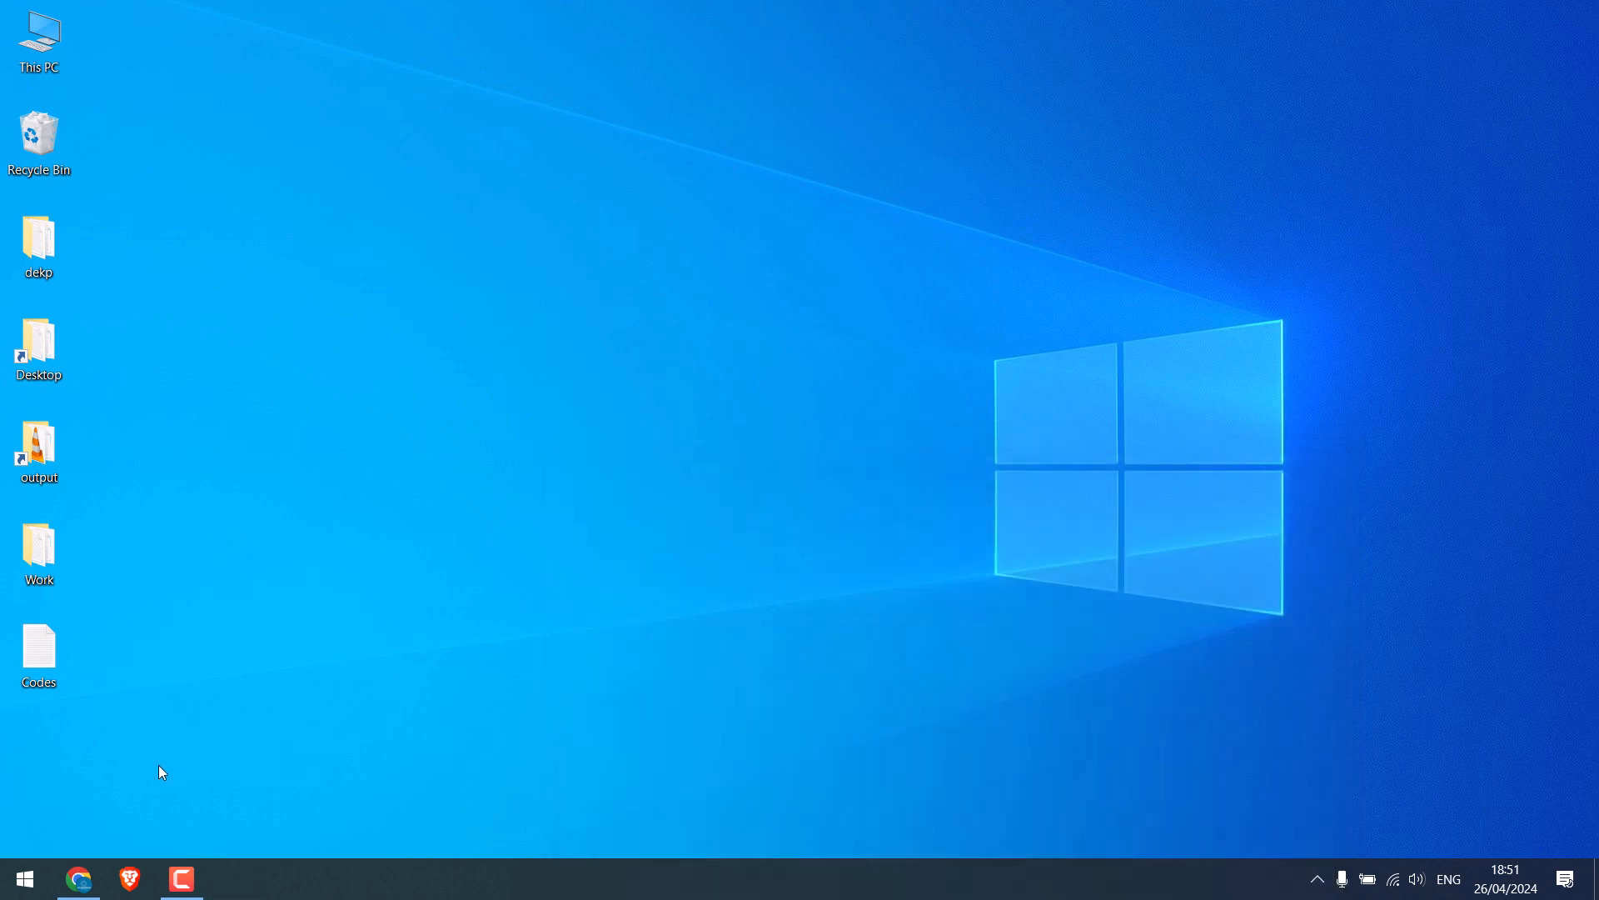
# Step: Back in Chrome, paste the copied snippet after the require_once line at the end of functions.php and update the file
pyautogui.click(79, 879)
pyautogui.click(261, 709)
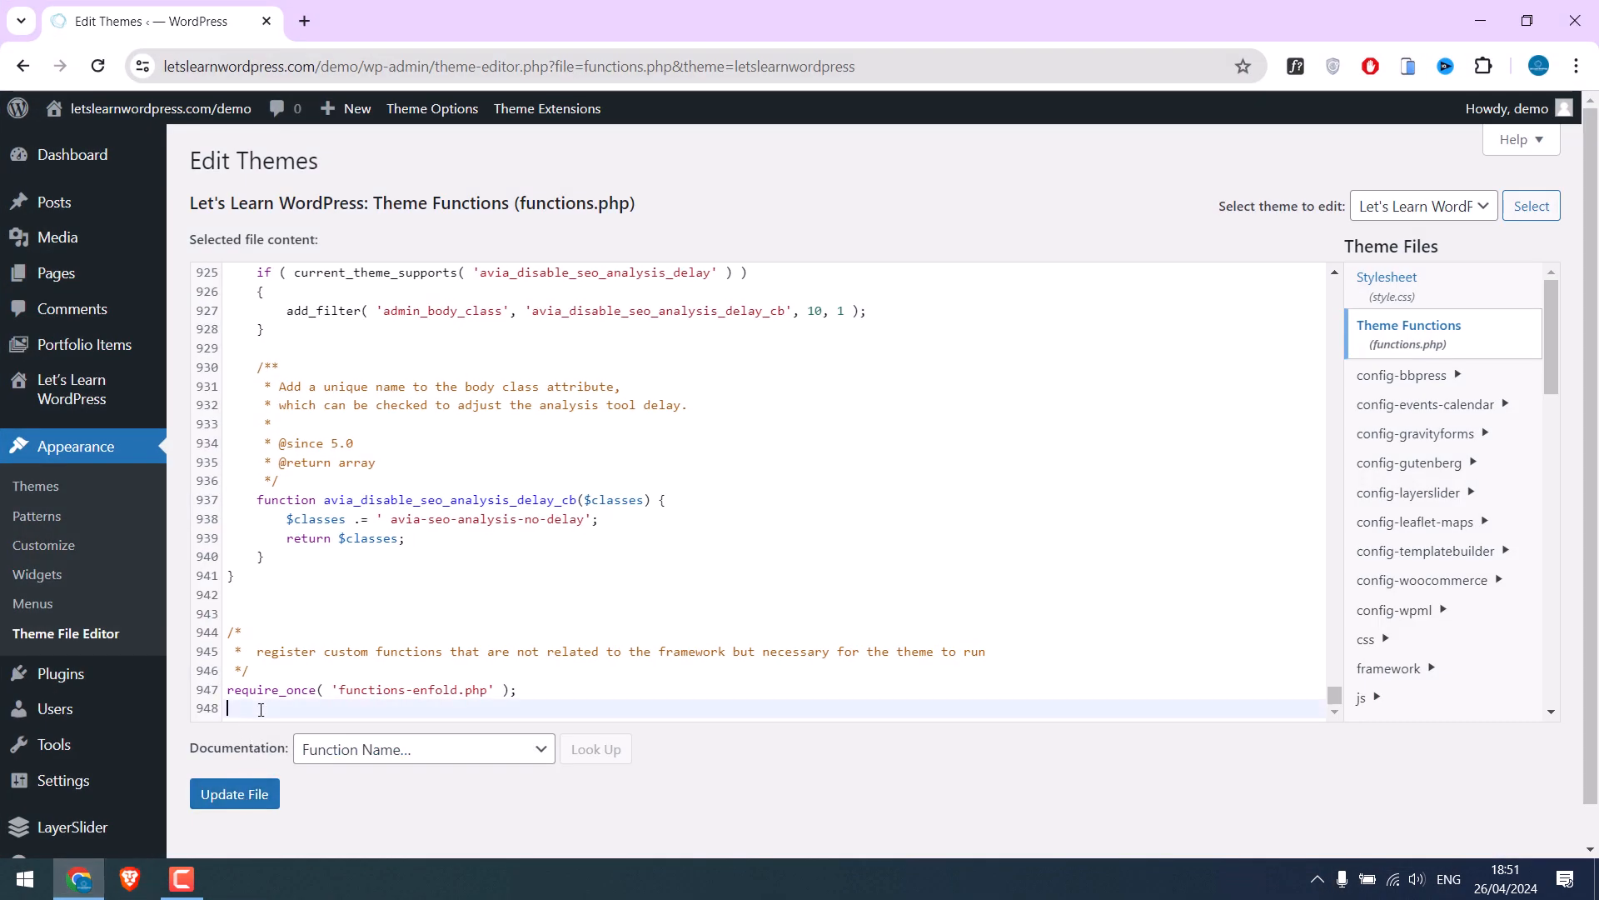
pyautogui.hotkey('ctrl', 'v')
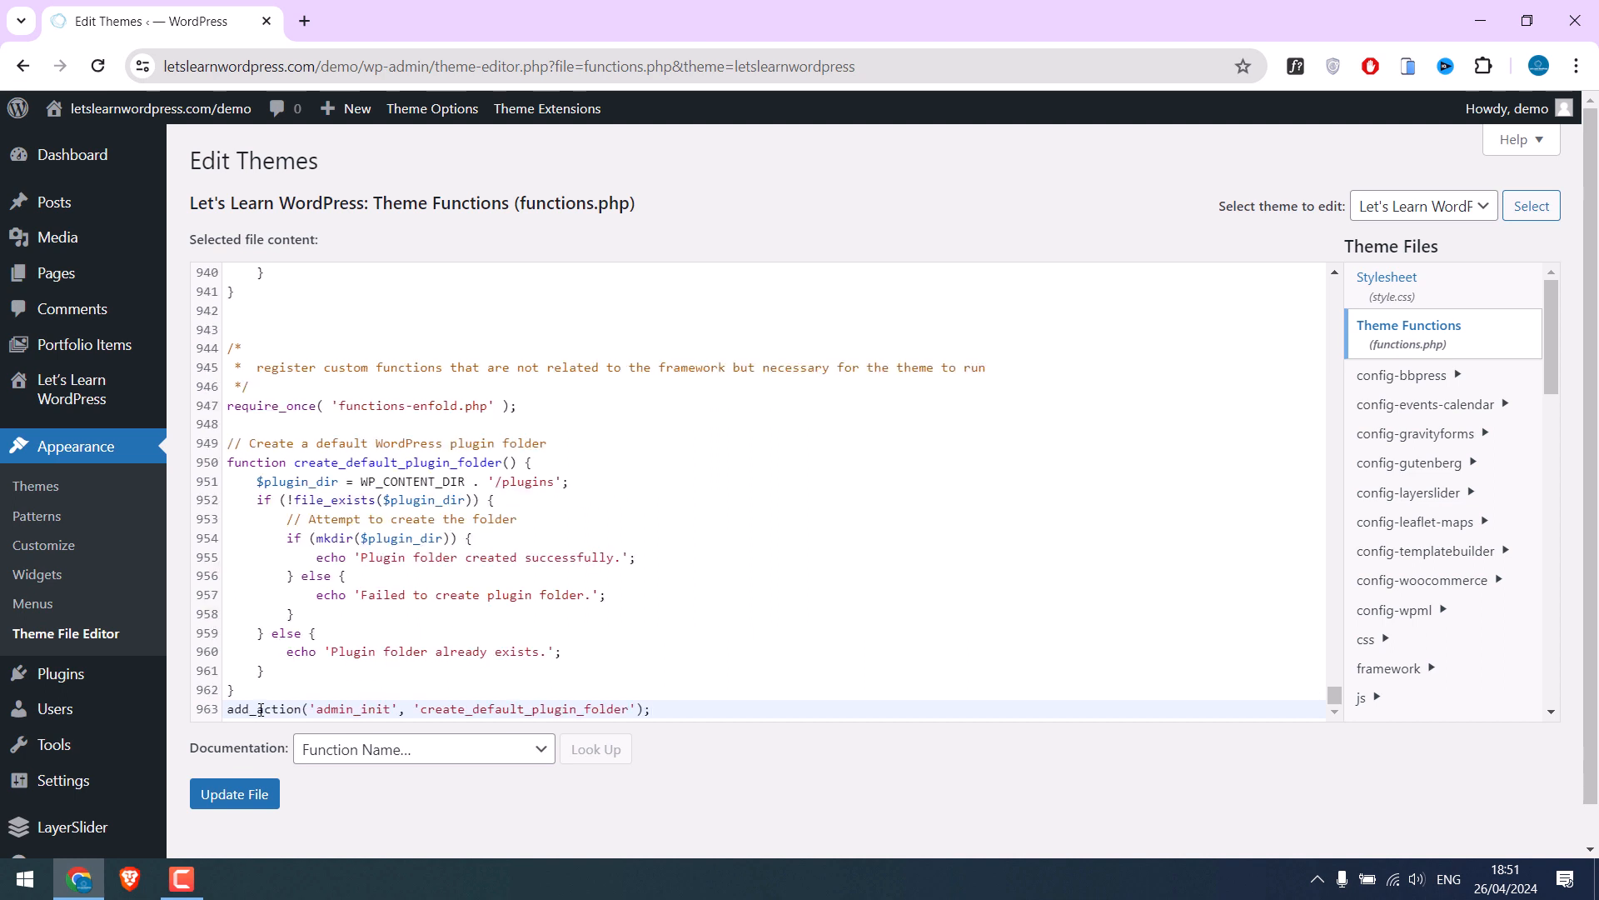
pyautogui.click(241, 796)
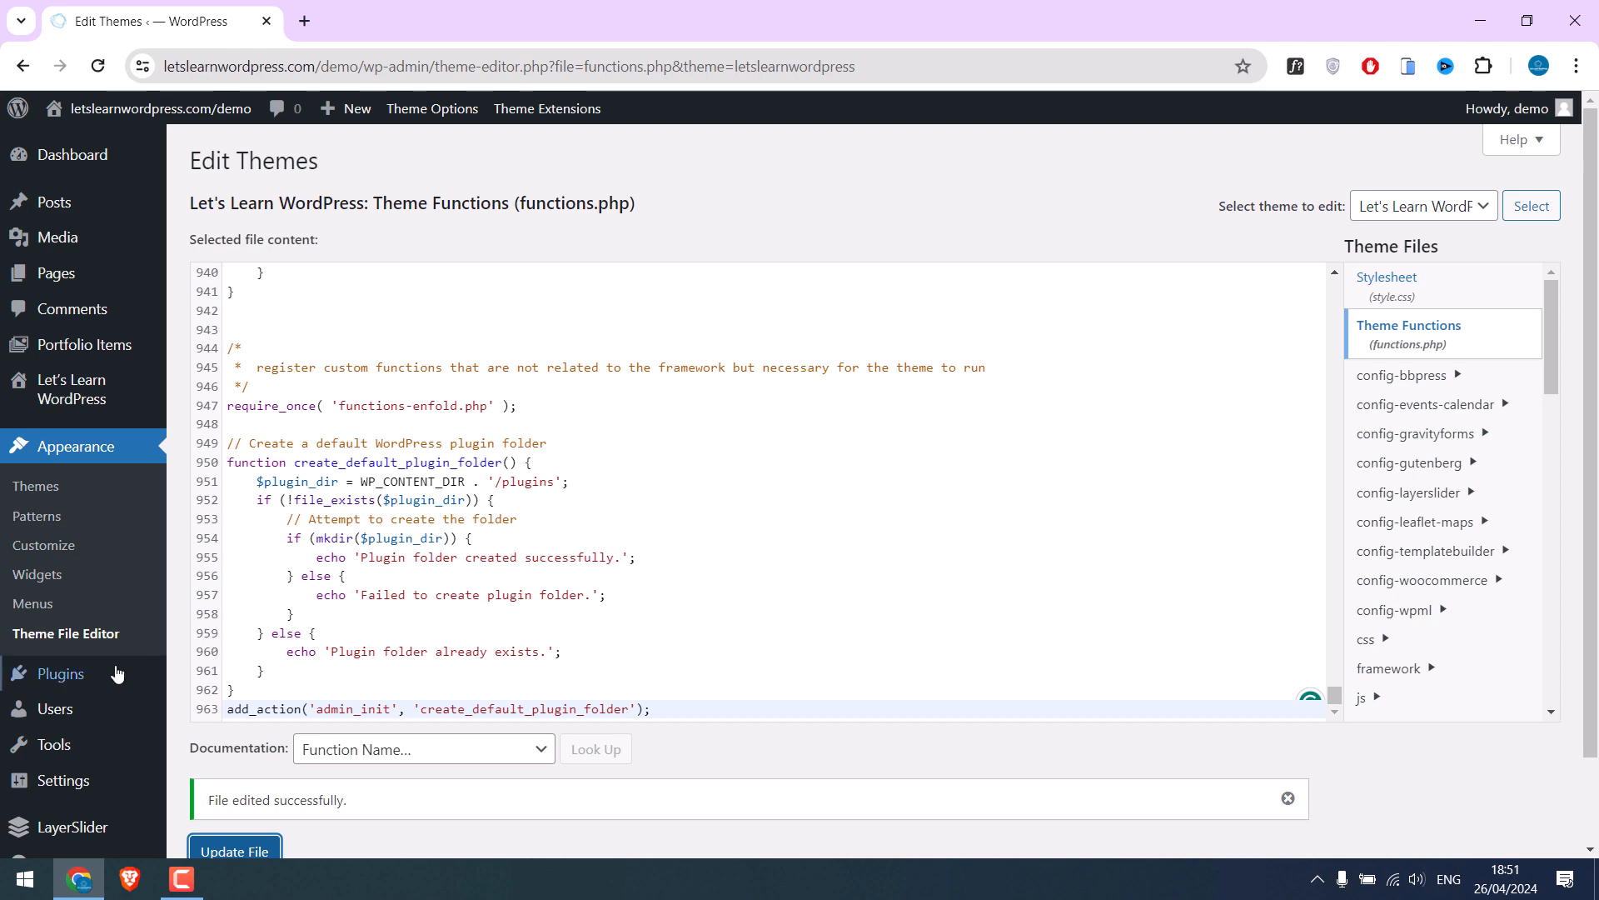
# Step: Find the File Manager plugin by searching new plugins for "file manager" and install it
pyautogui.moveTo(87, 673)
pyautogui.click(258, 705)
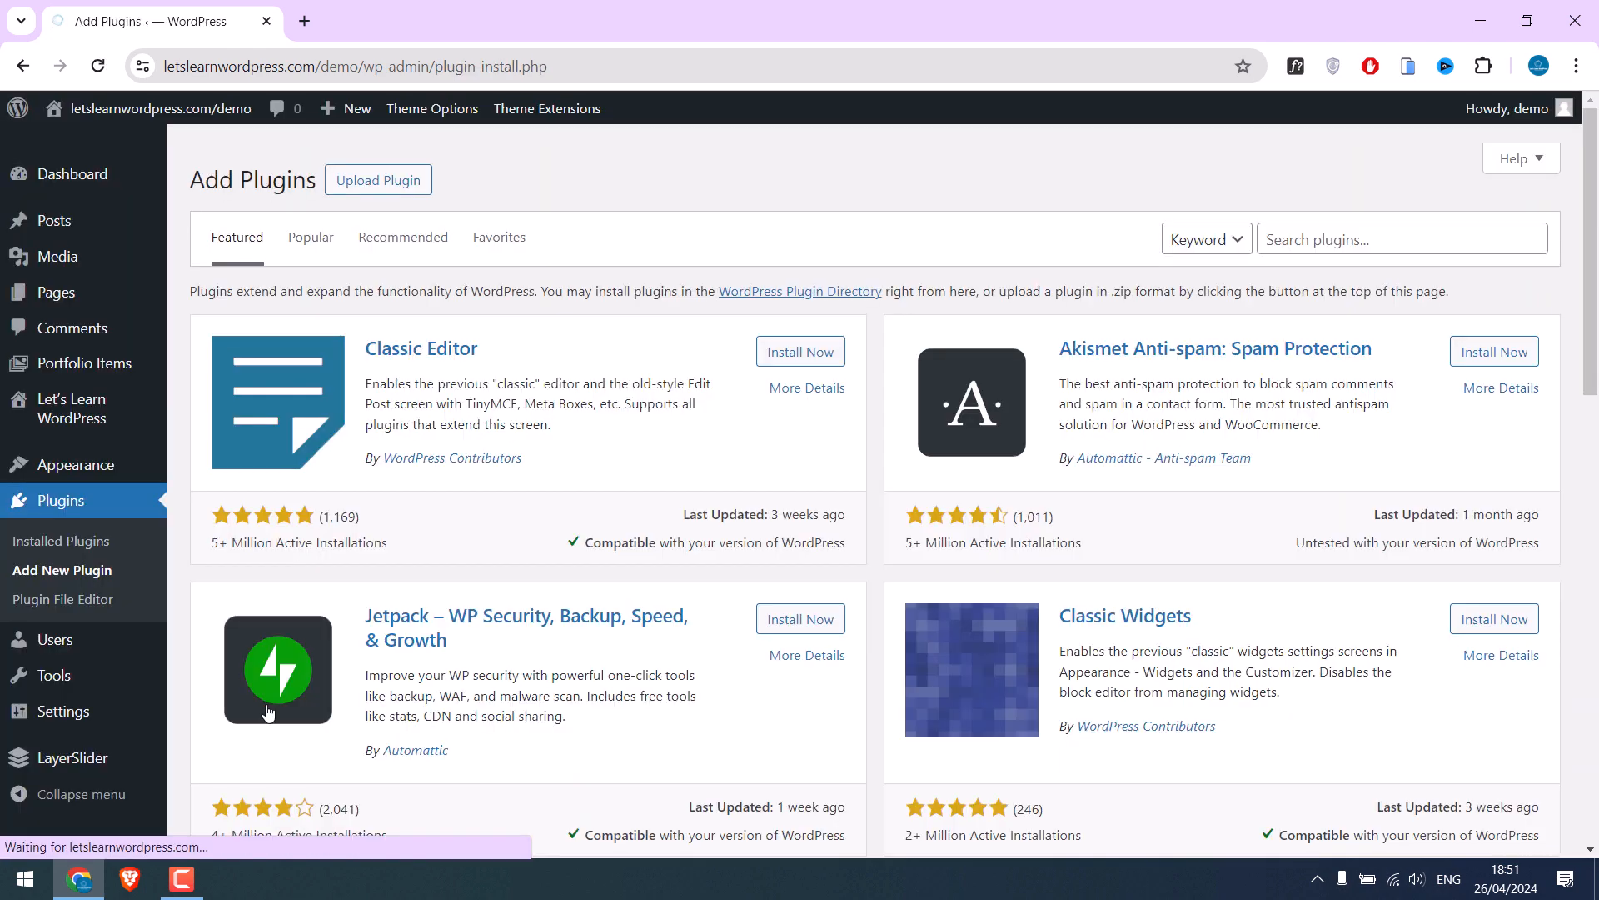
pyautogui.click(1296, 241)
pyautogui.write('fle')
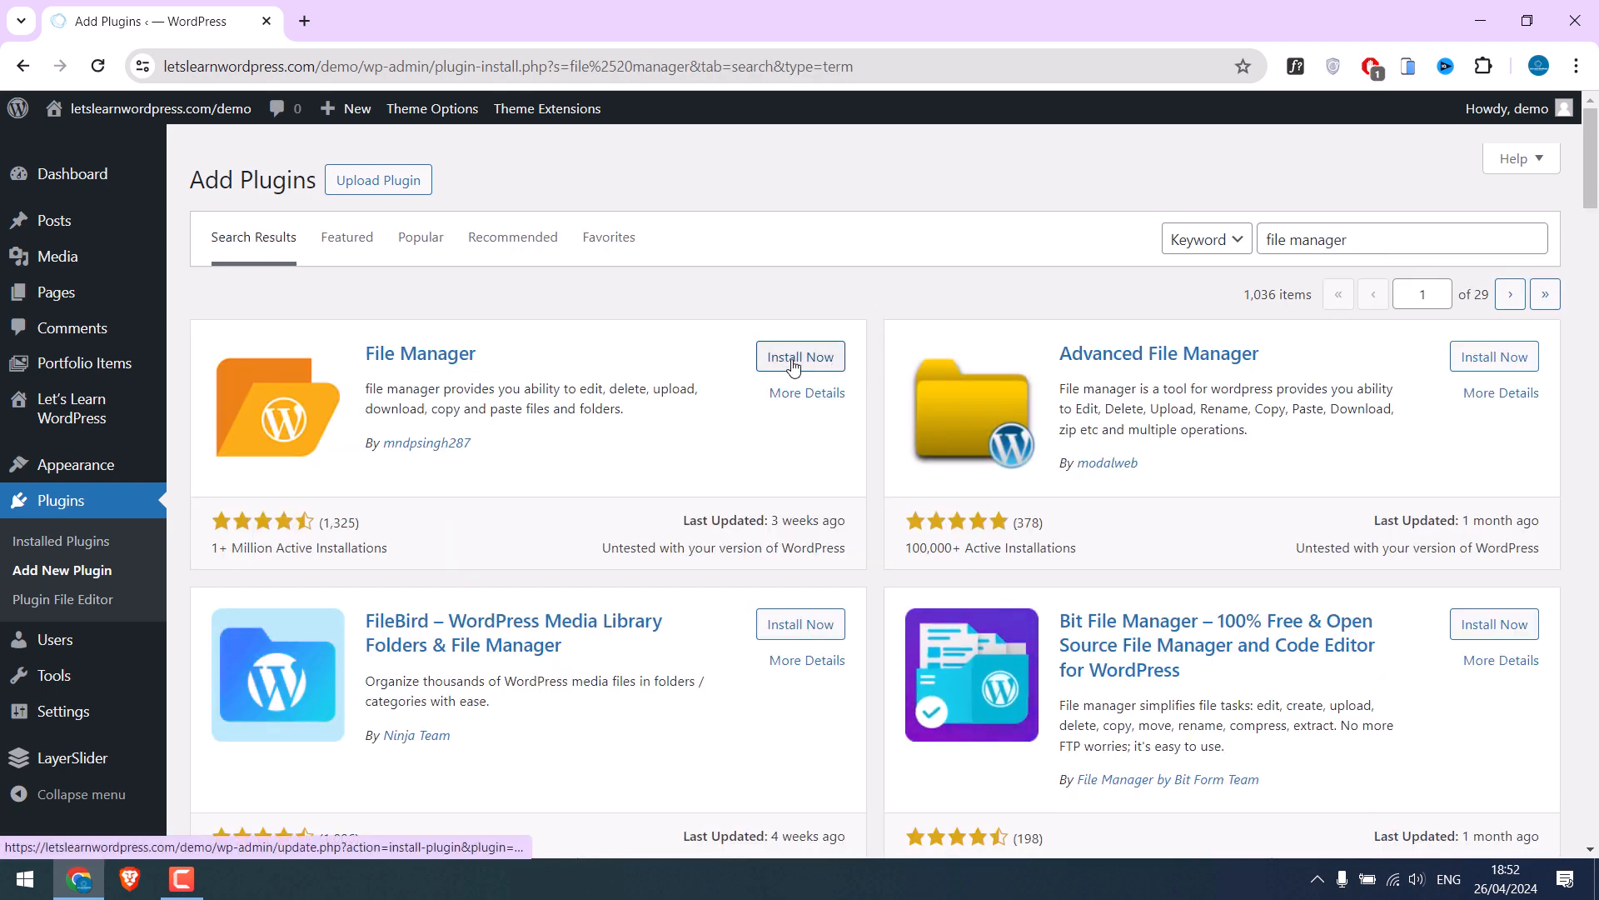
pyautogui.click(792, 362)
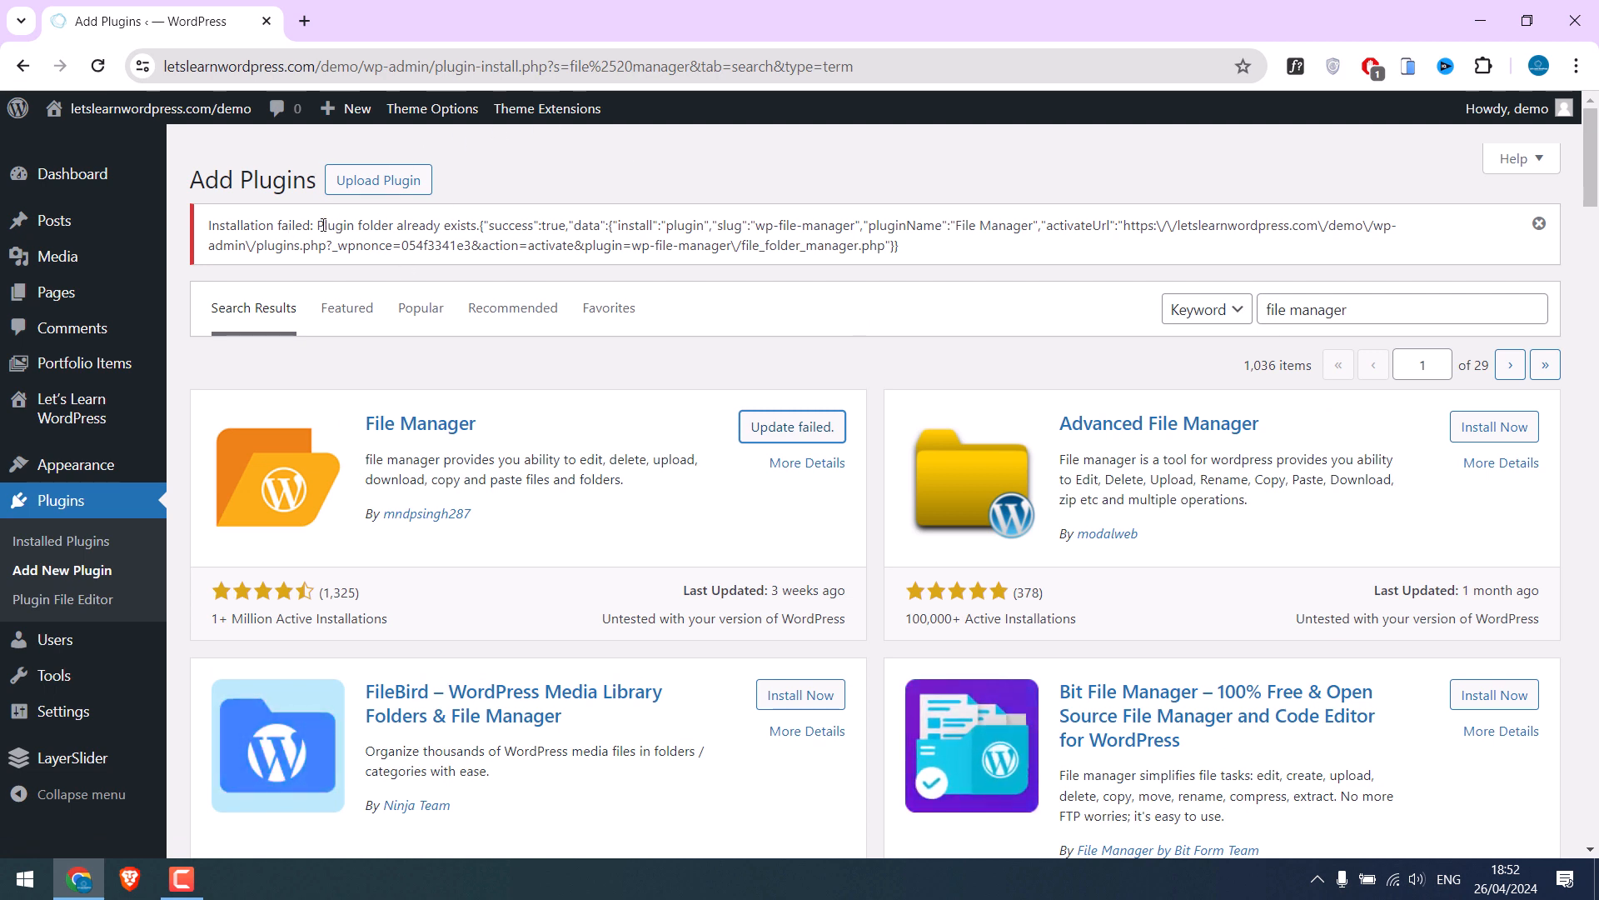
pyautogui.moveTo(324, 226); pyautogui.dragTo(589, 227)
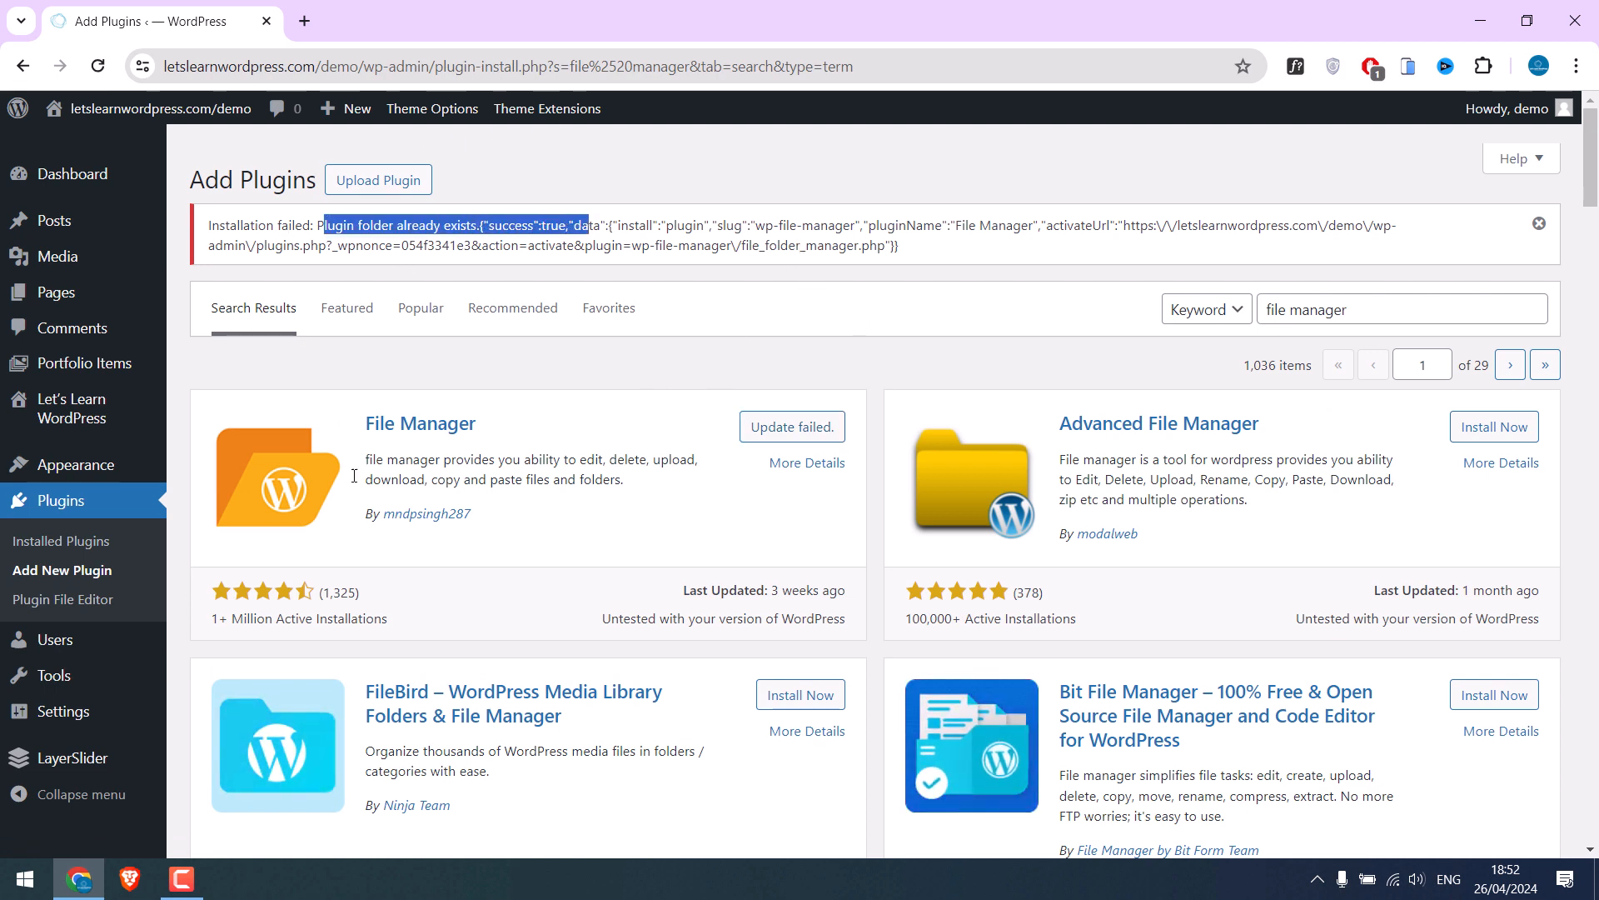
# Step: Activate the WP File Manager plugin from the installed plugins list and open its file browser
pyautogui.click(73, 502)
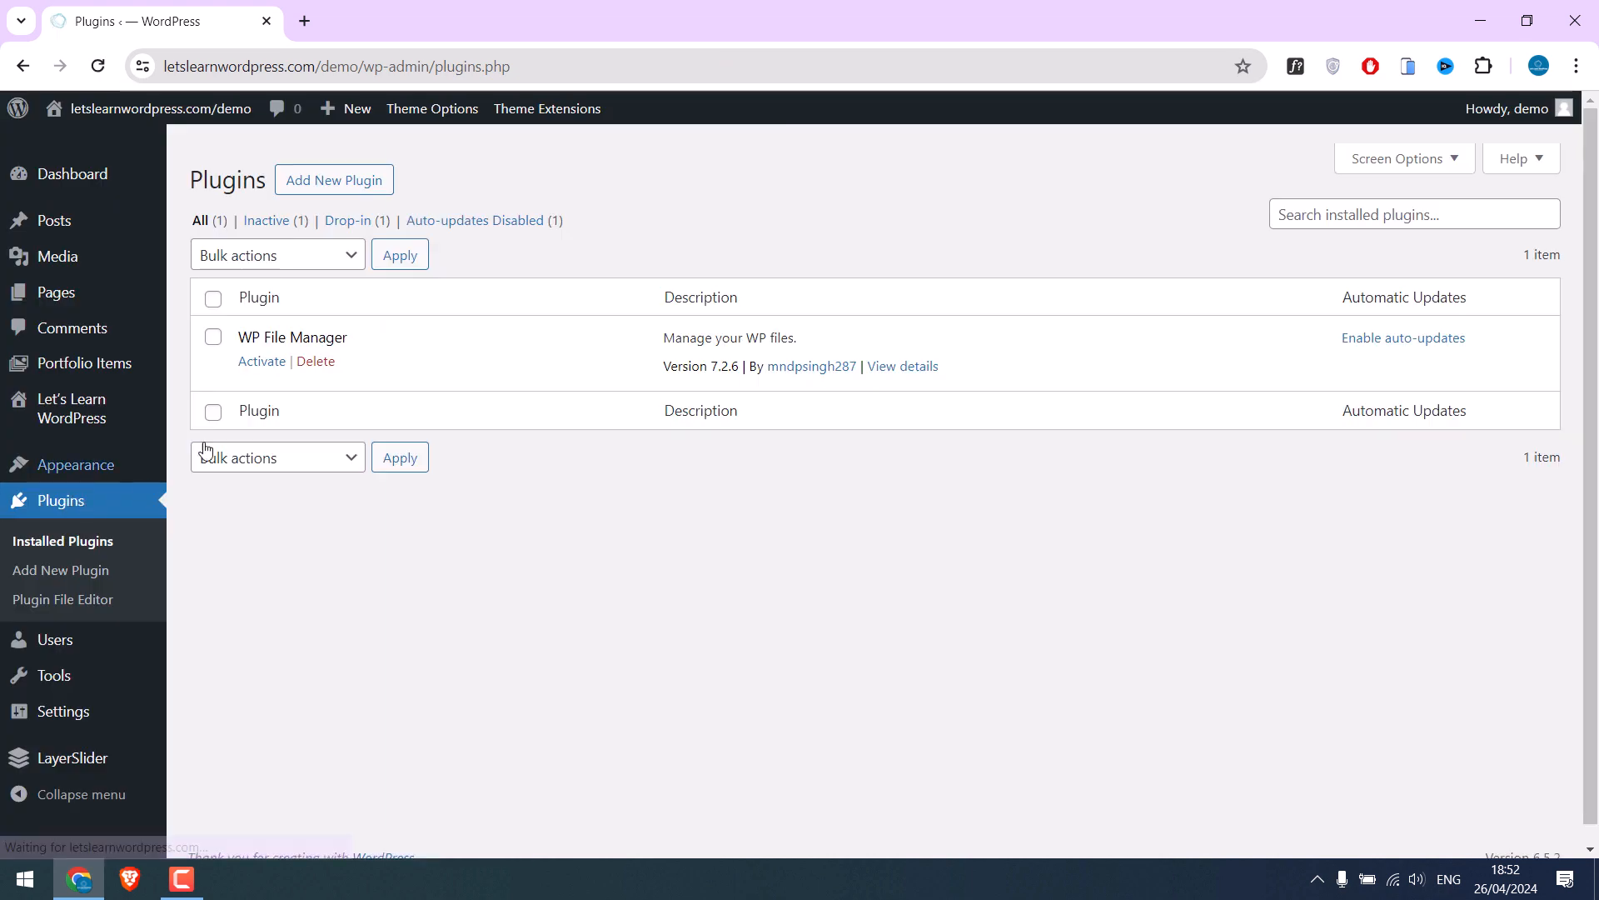
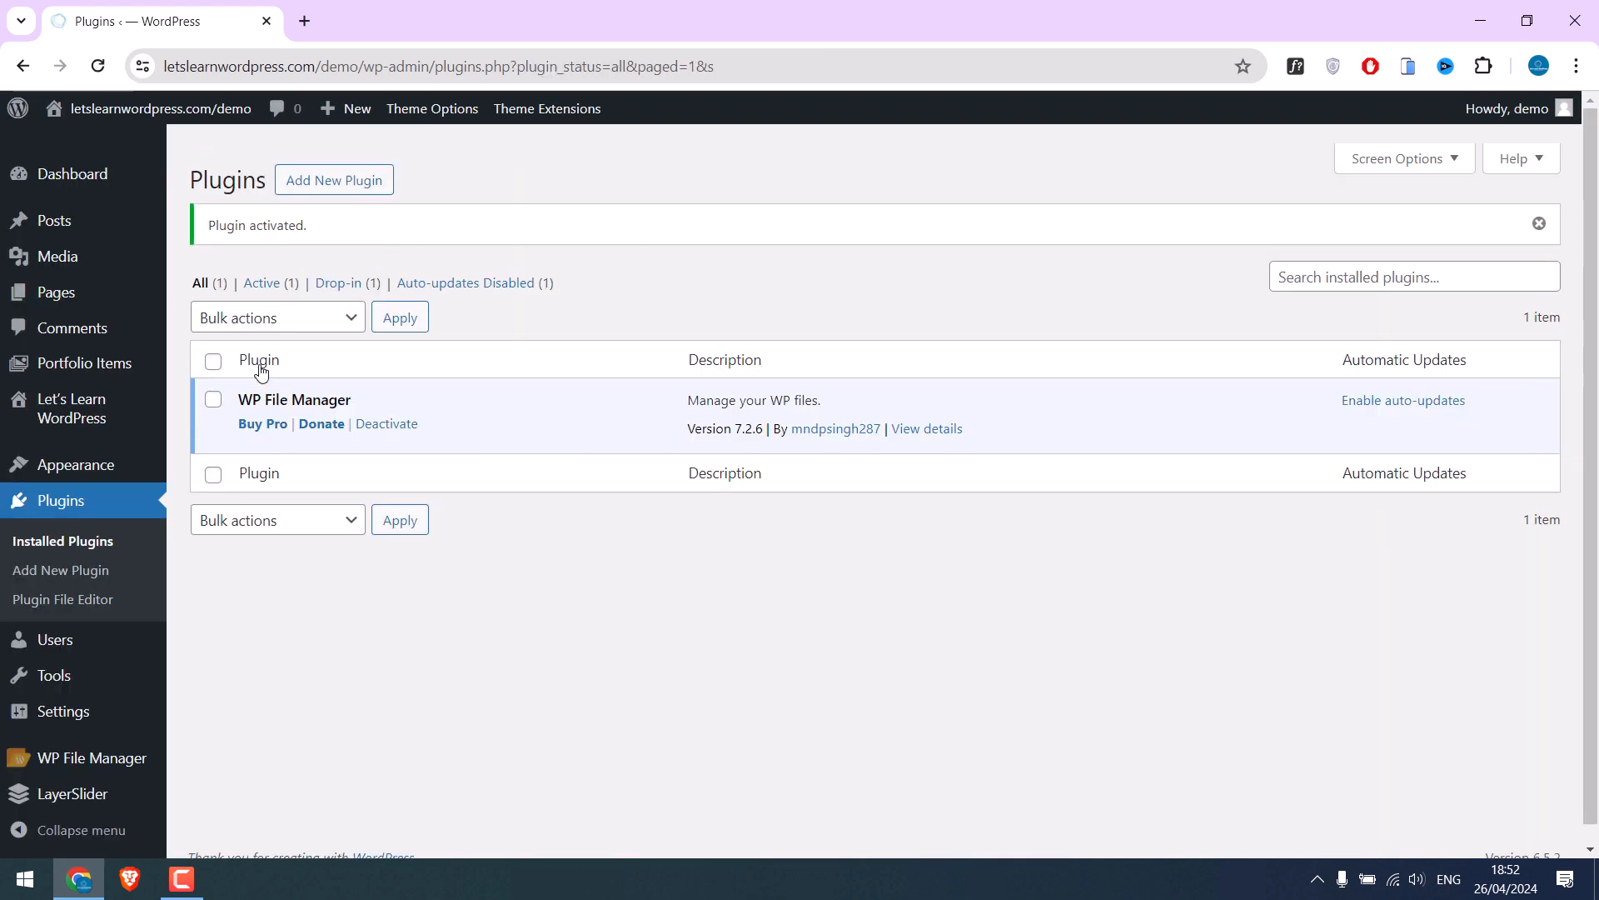
pyautogui.scroll(-1, 571, 635)
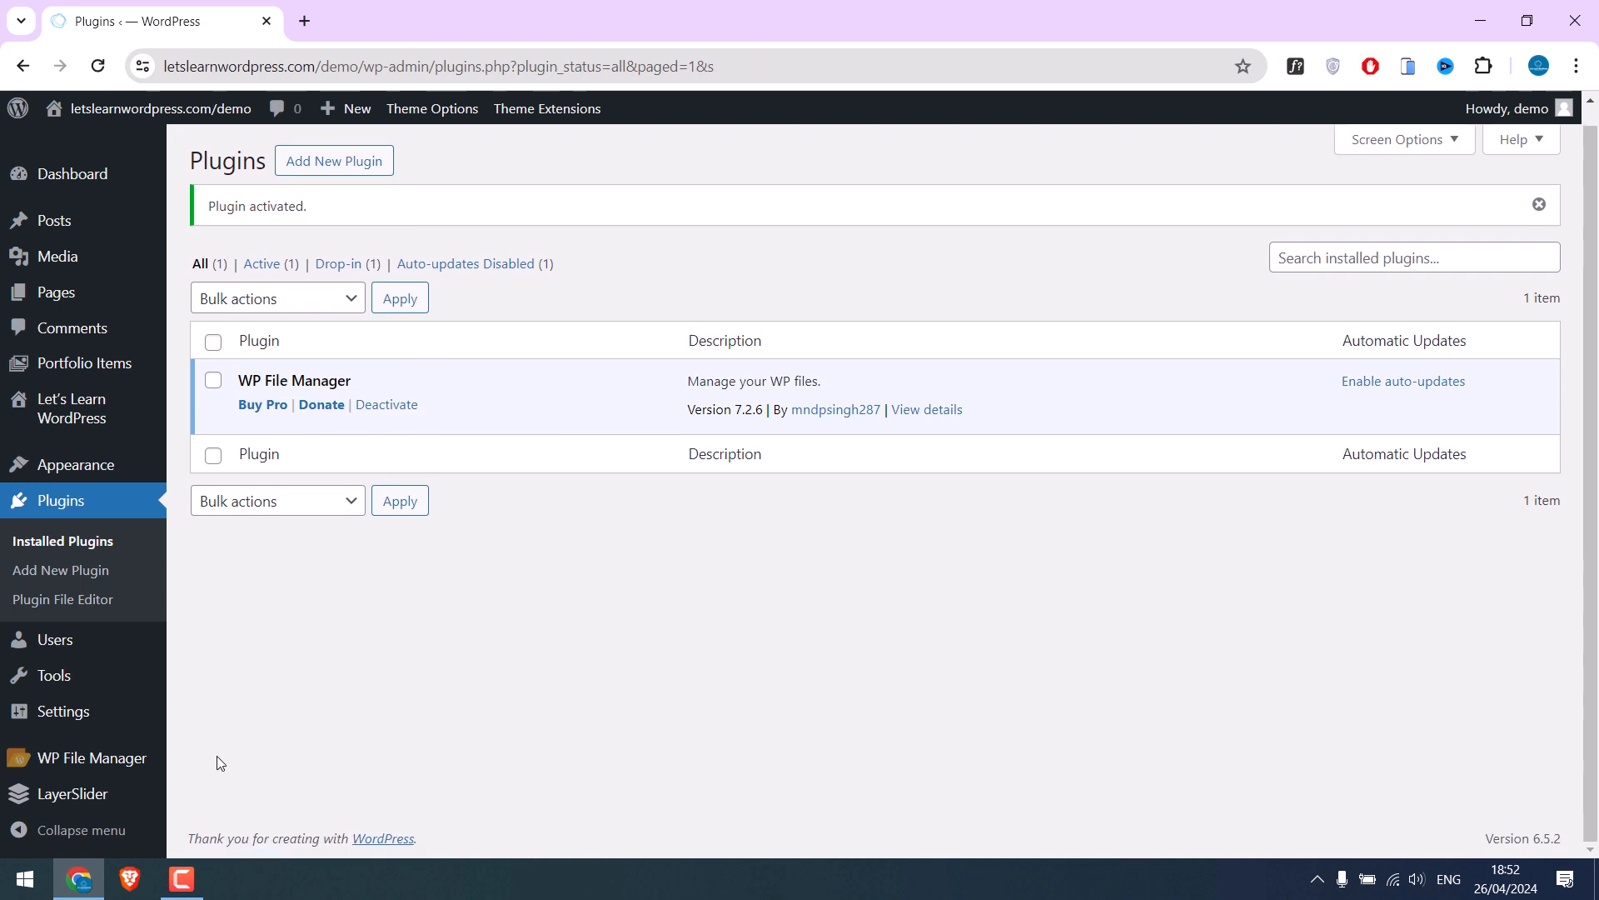
pyautogui.click(113, 766)
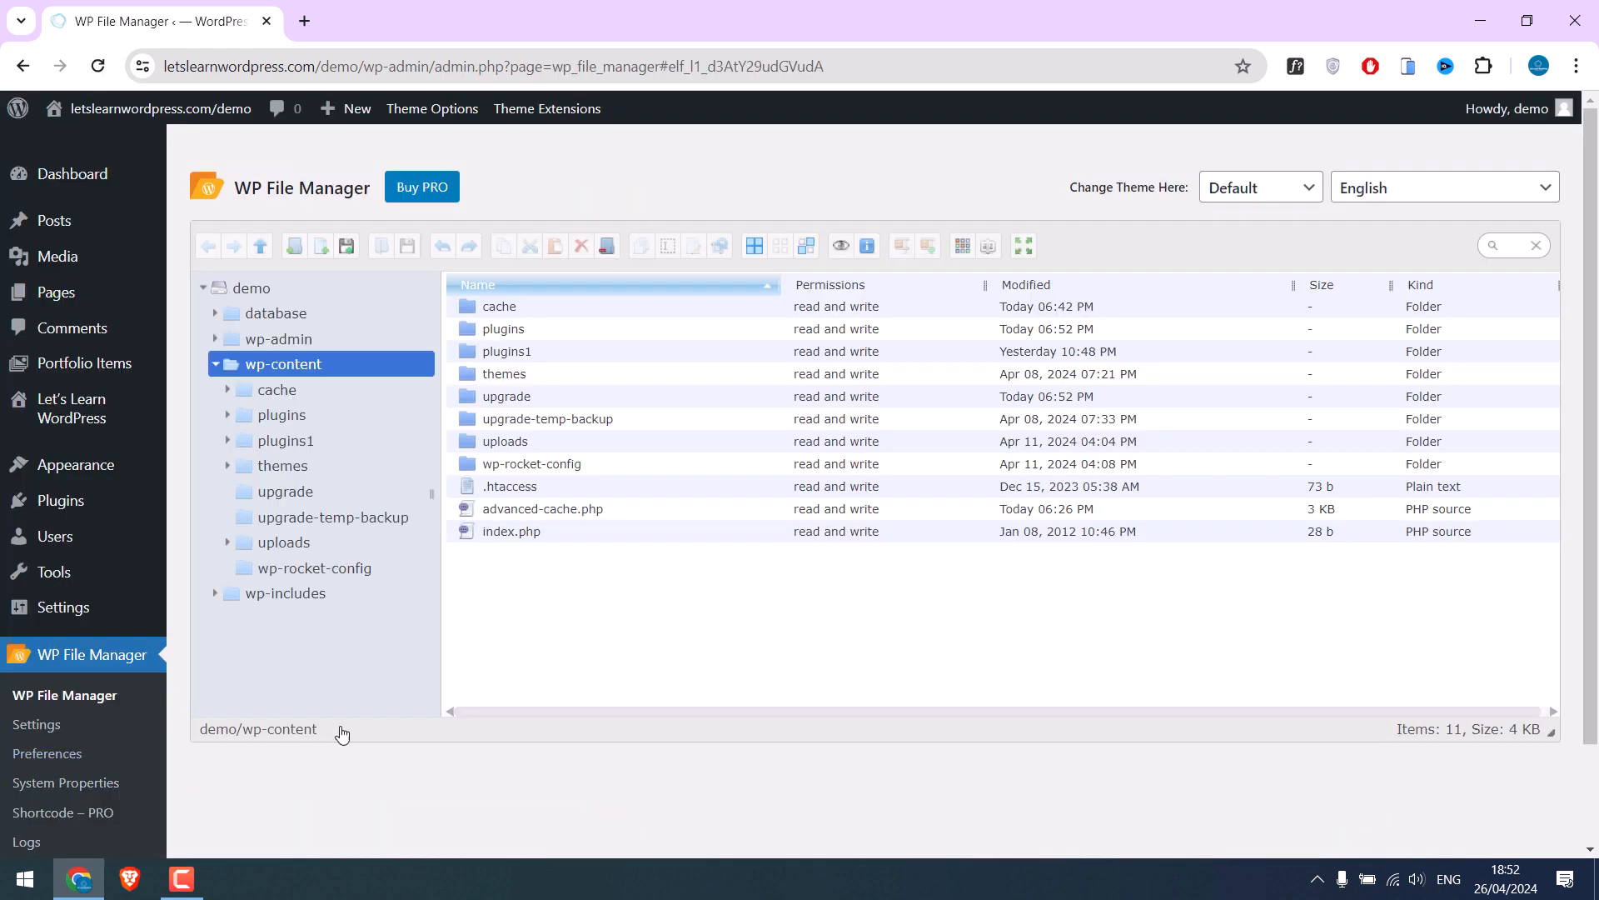
# Step: Compare the plugins and plugins1 folders inside wp-content
pyautogui.click(488, 356)
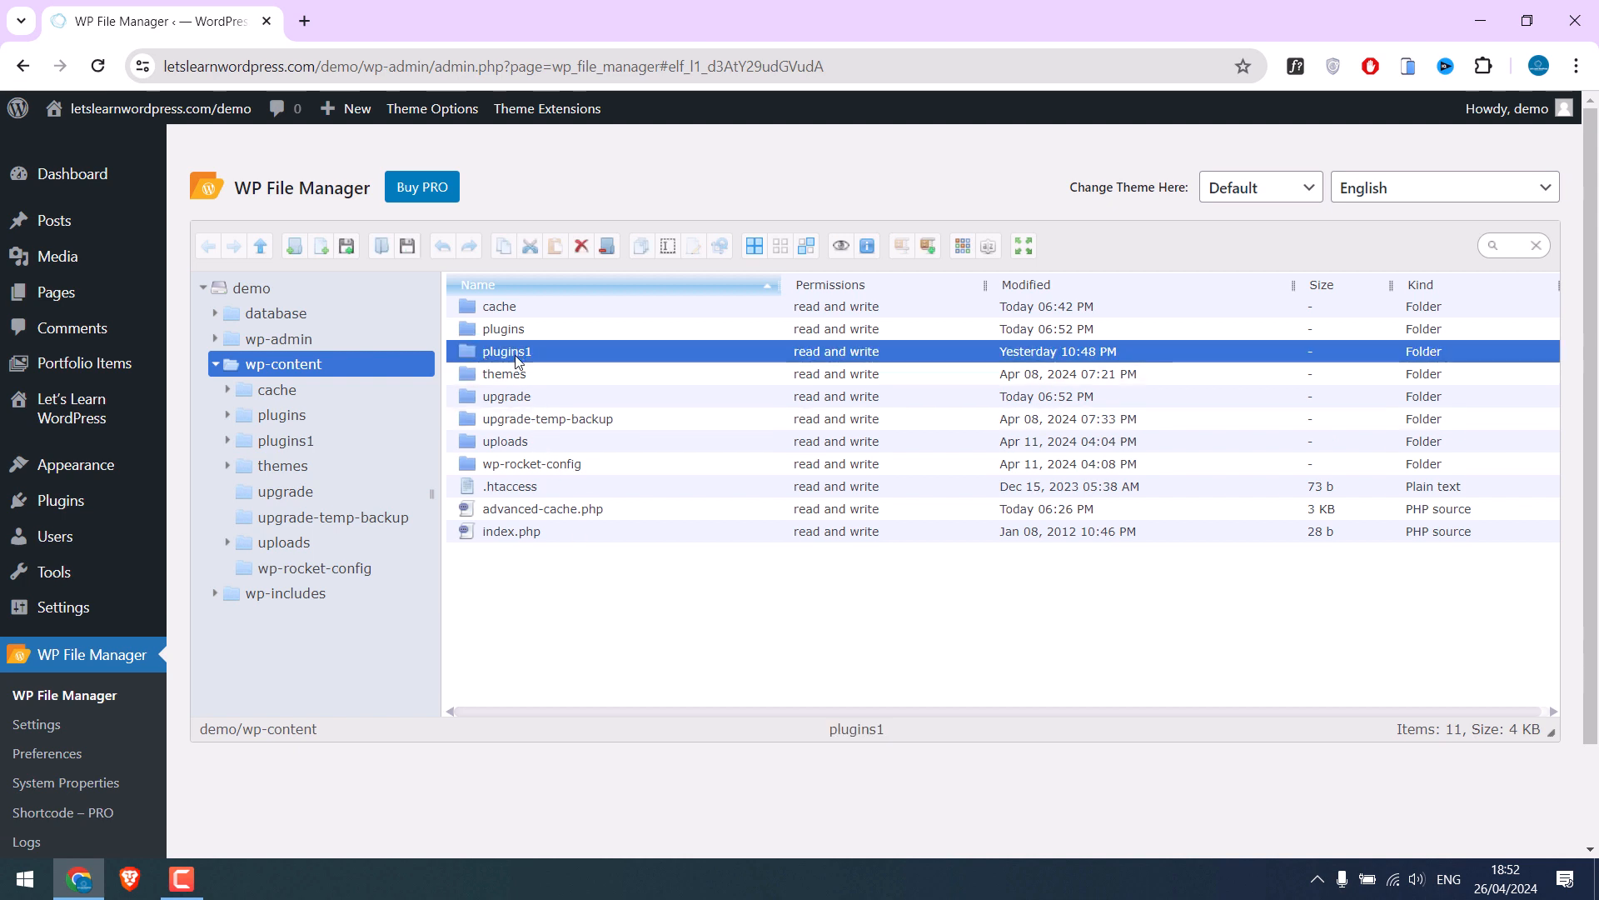
pyautogui.click(502, 332)
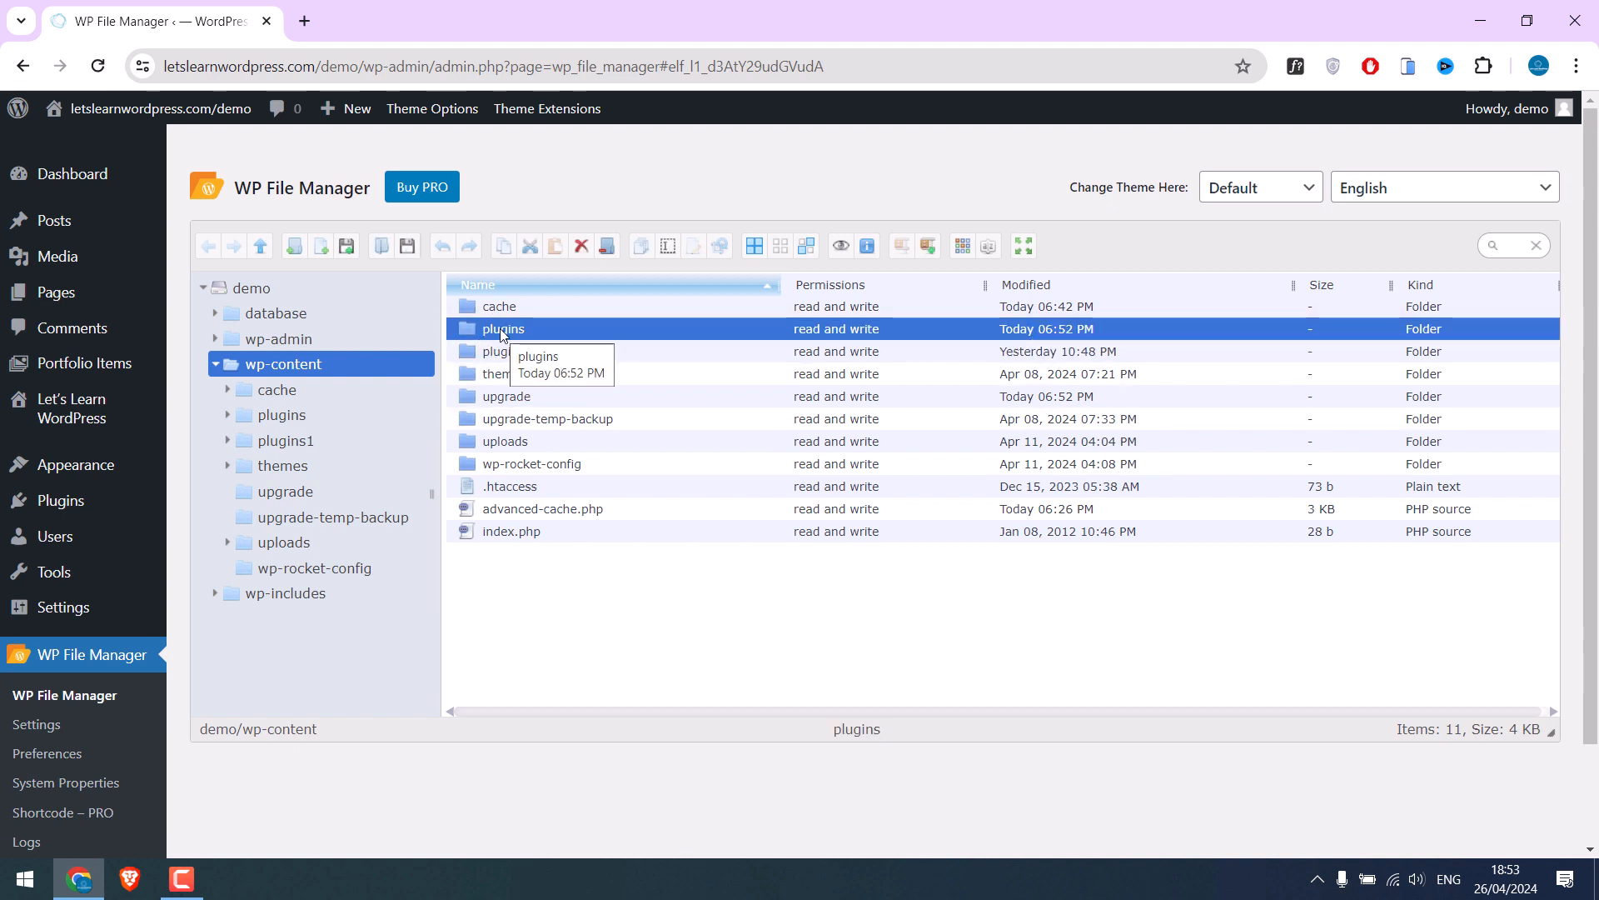
pyautogui.click(510, 354)
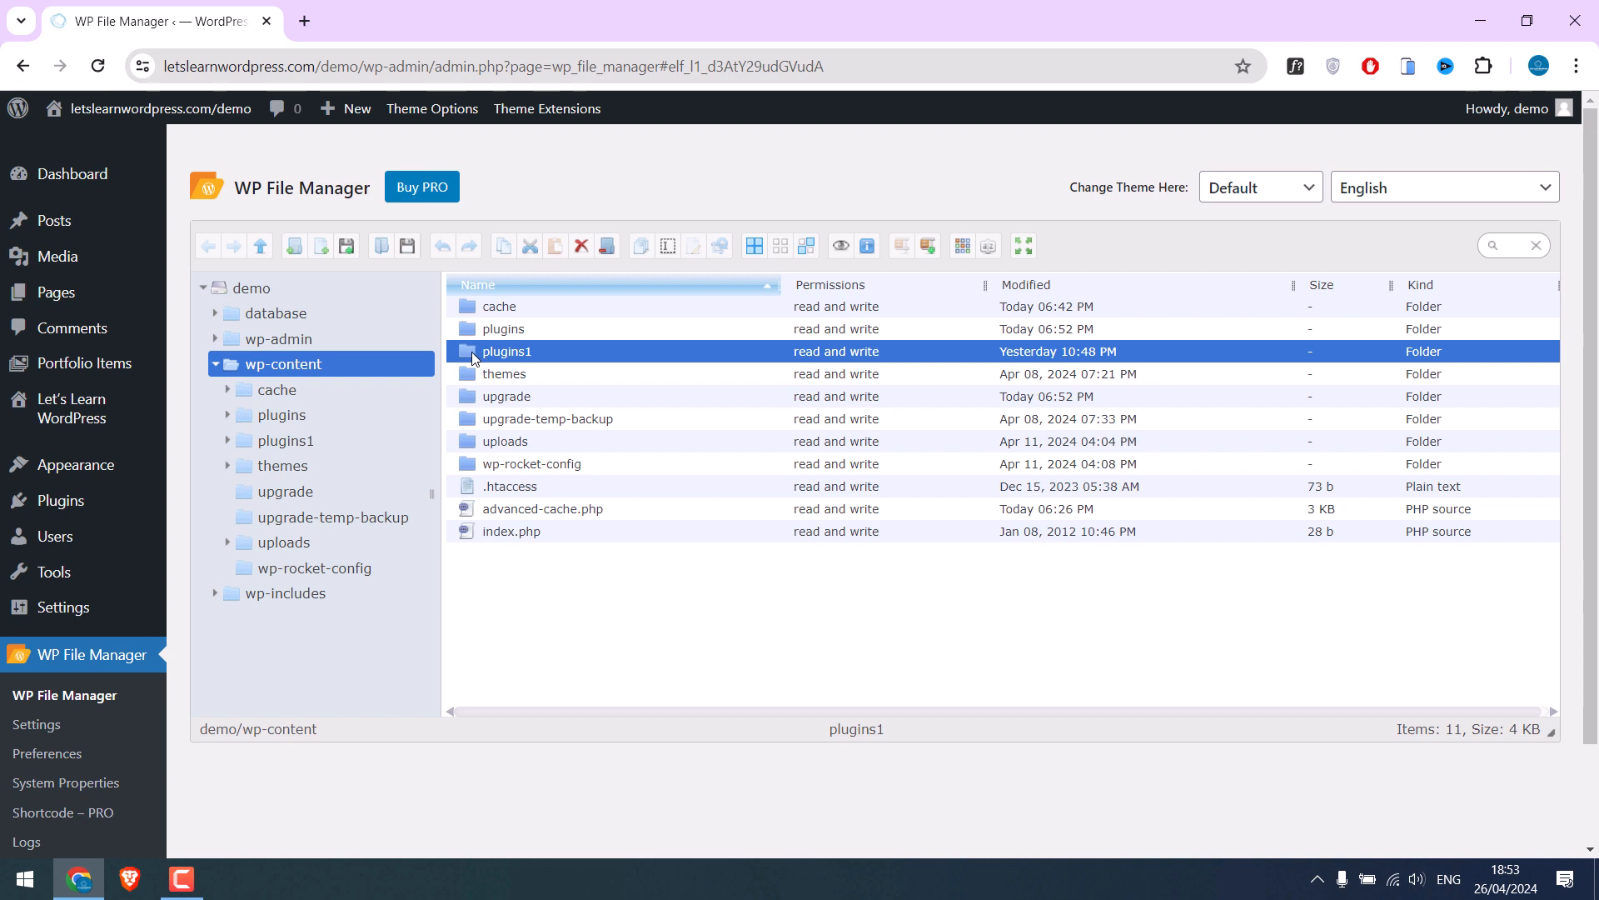
# Step: Move all contents of the plugins1 folder into the plugins folder, agreeing to replace the existing wp-file-manager item
pyautogui.doubleClick(473, 354)
pyautogui.moveTo(546, 465); pyautogui.dragTo(279, 414)
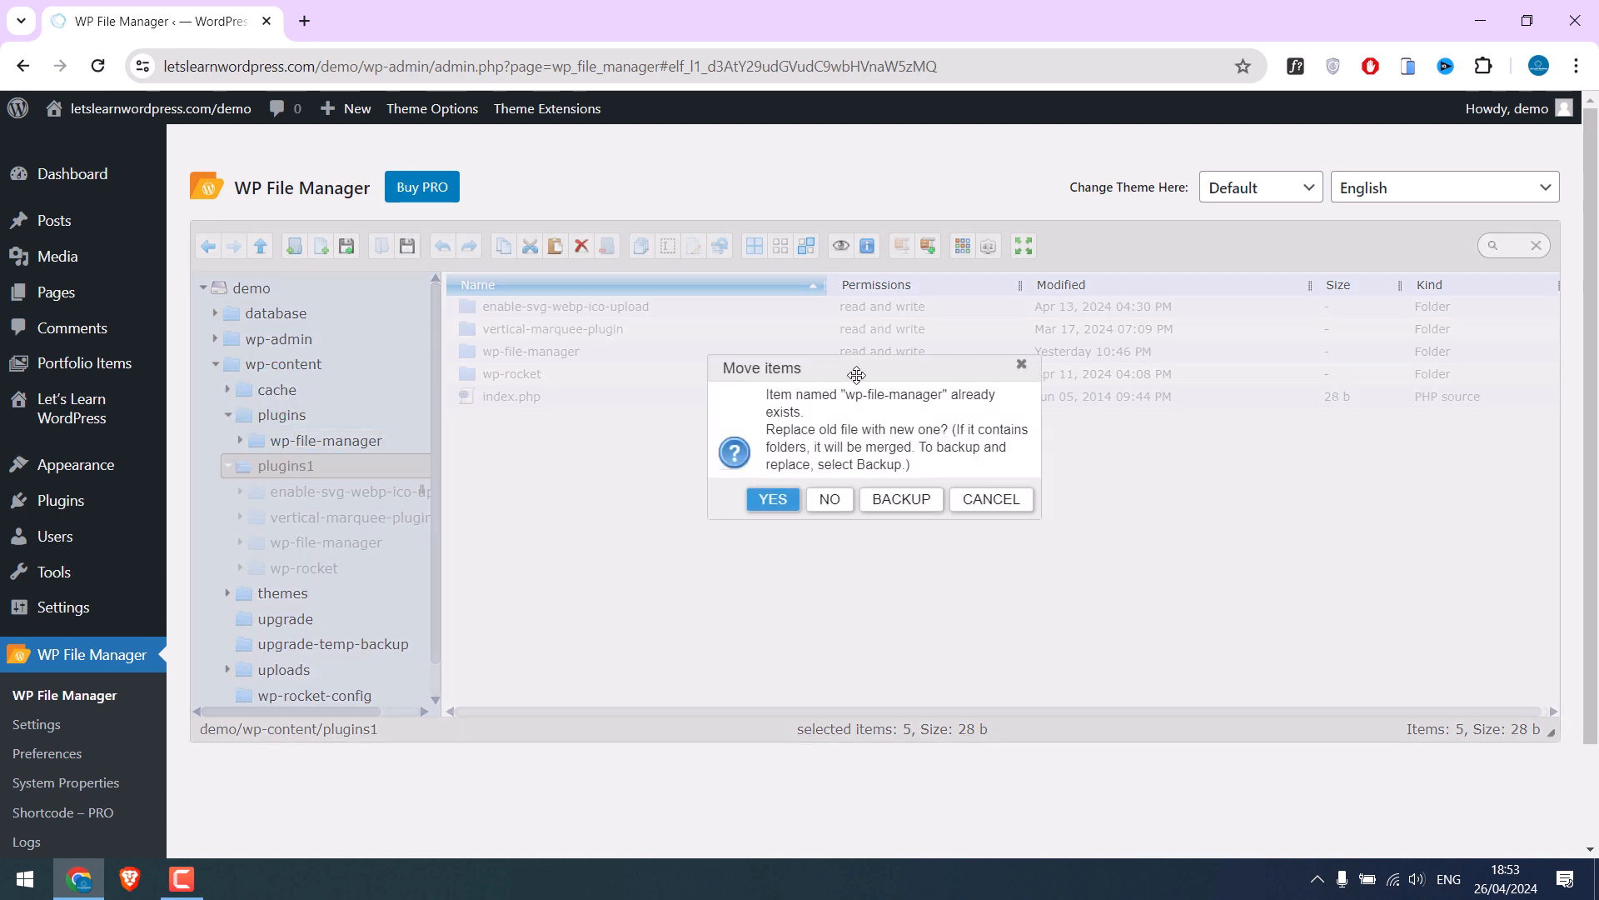
pyautogui.click(773, 500)
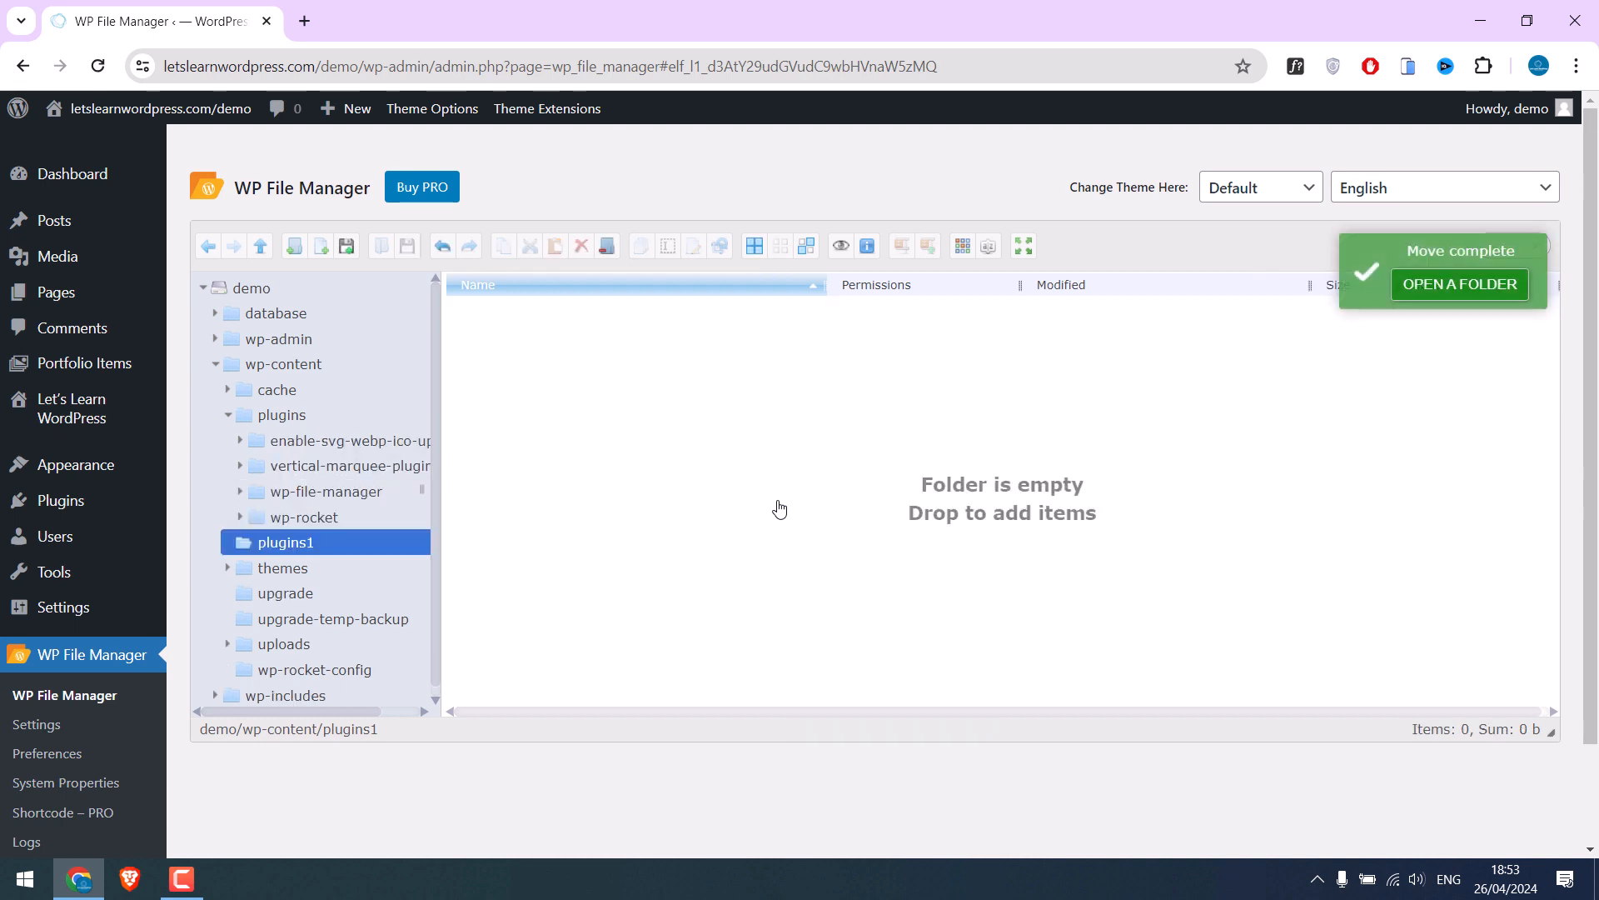
# Step: Permanently delete the emptied plugins1 folder from wp-content
pyautogui.click(286, 366)
pyautogui.click(505, 353)
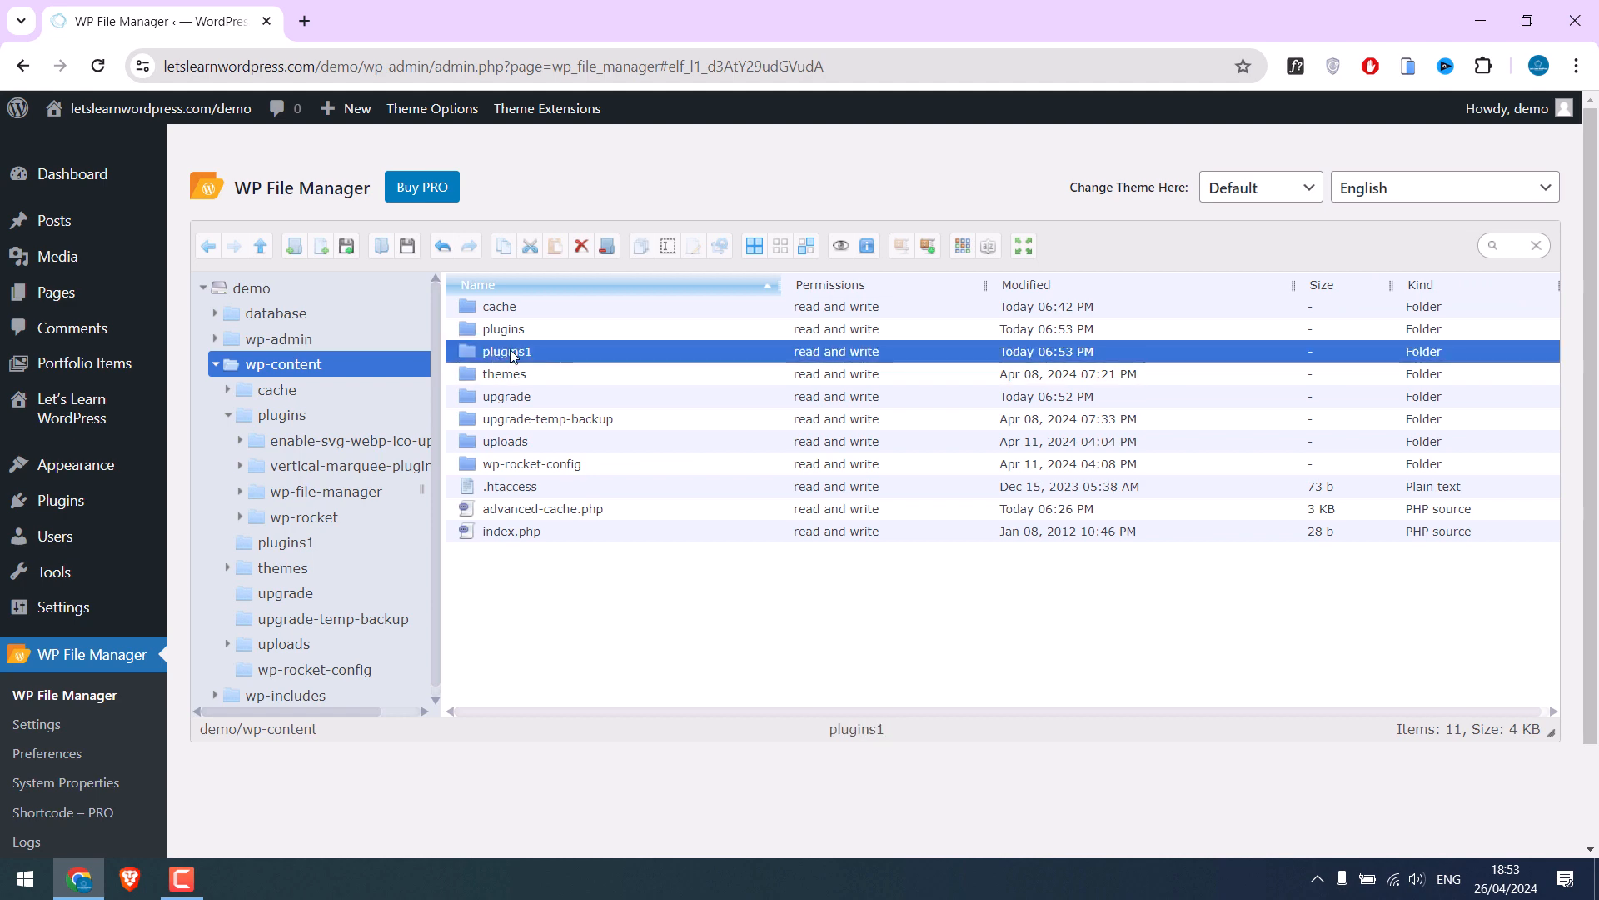
pyautogui.rightClick(506, 352)
pyautogui.click(553, 560)
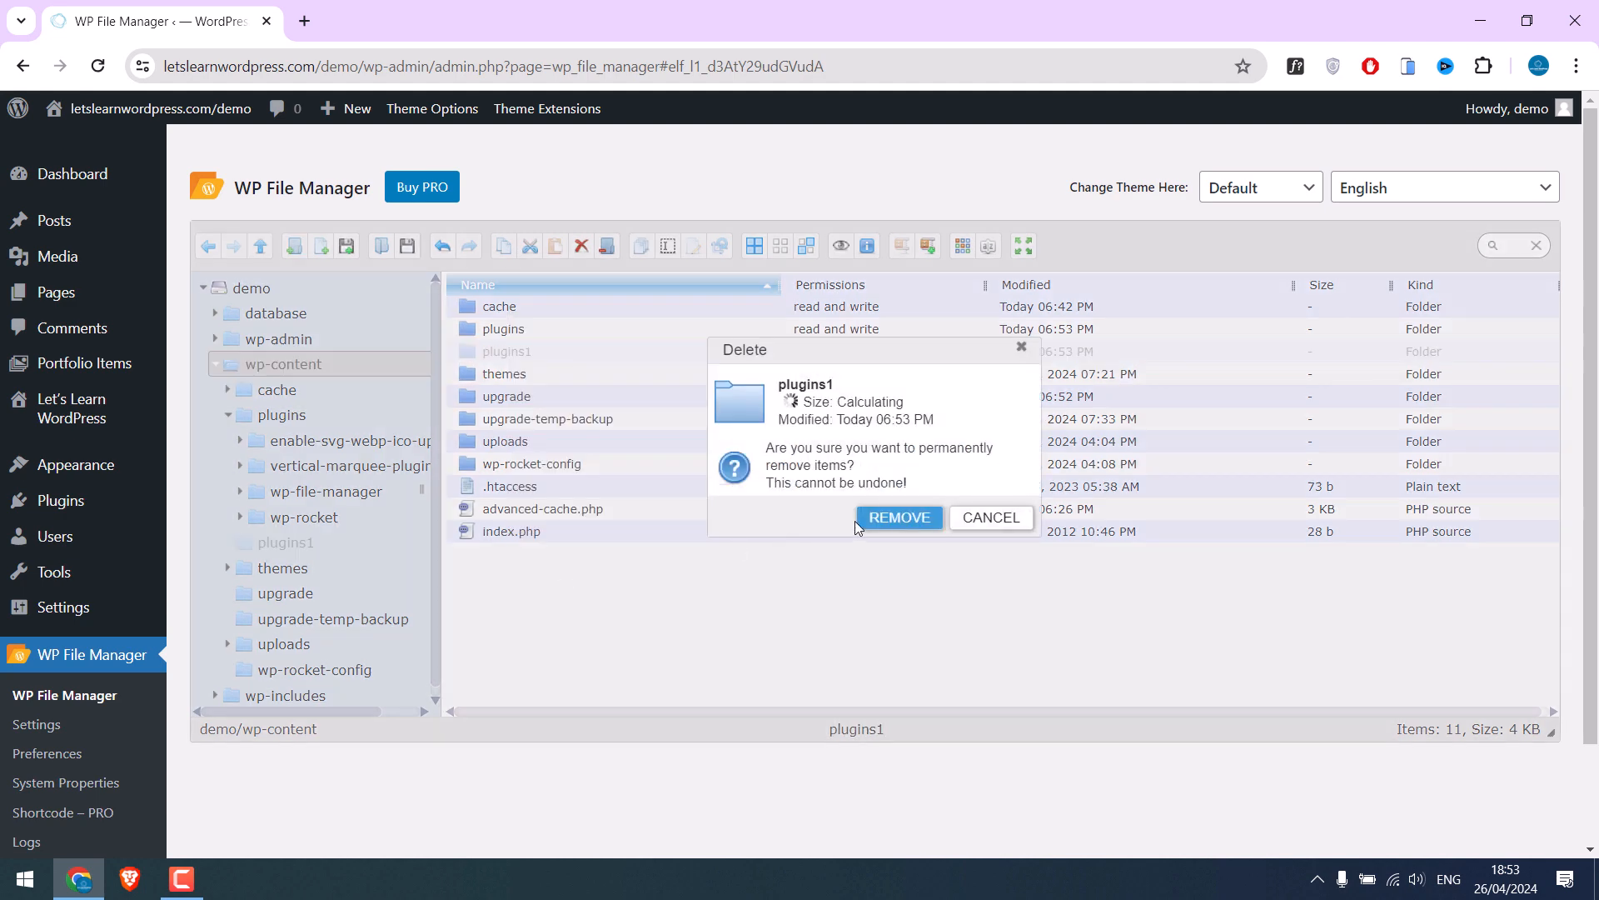
pyautogui.click(900, 617)
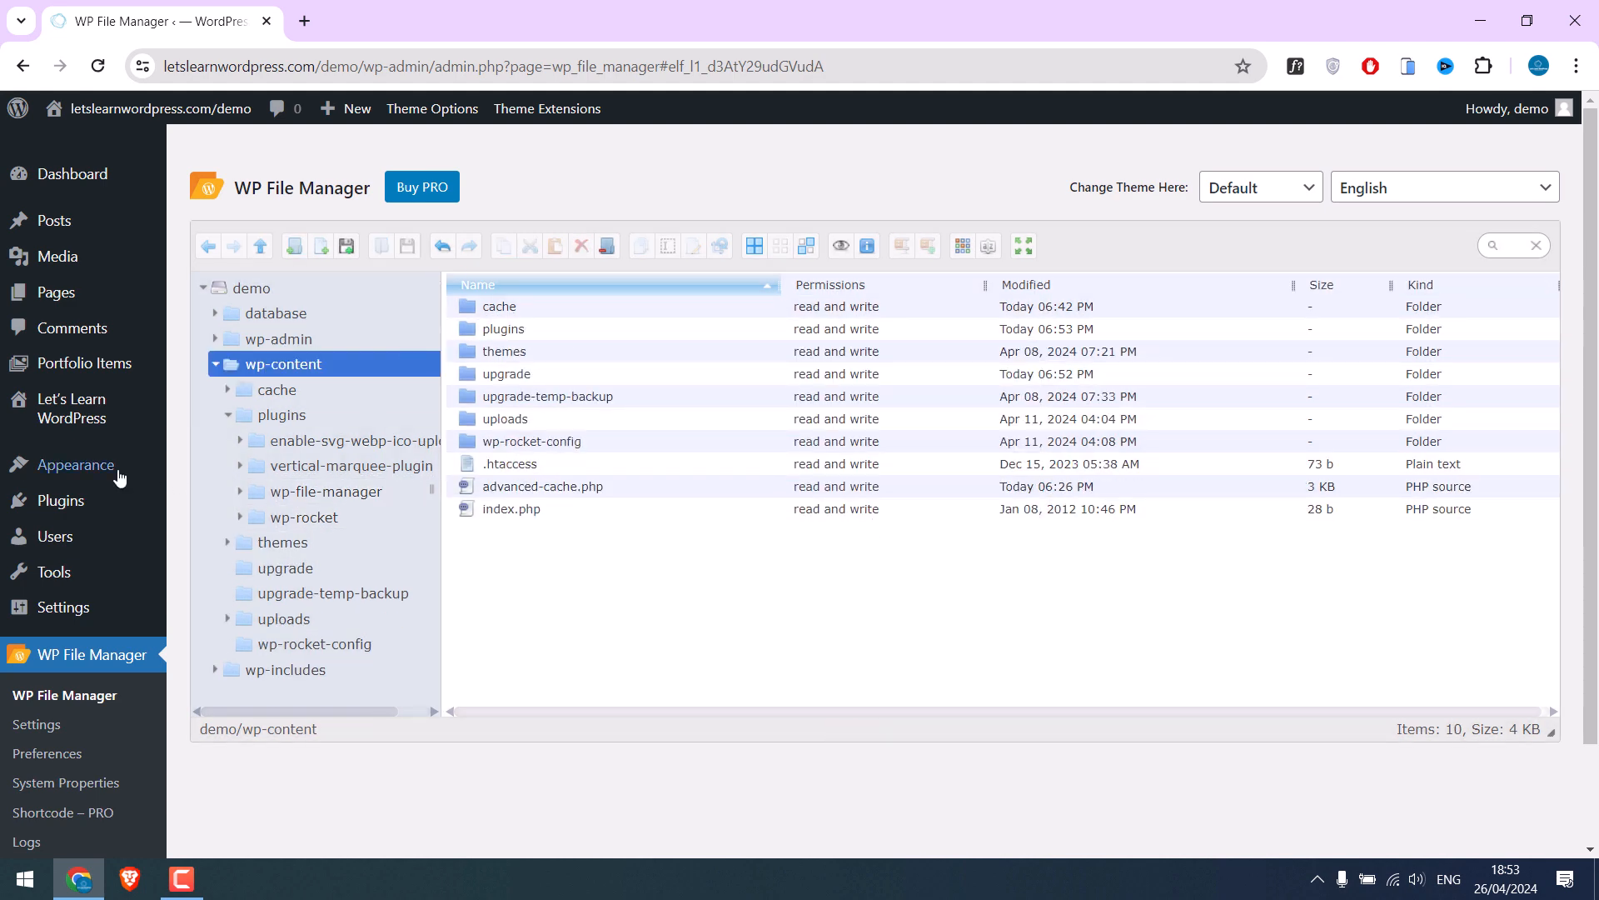
# Step: Open the Theme File Editor in a new browser tab and load the theme's functions.php
pyautogui.moveTo(149, 492)
pyautogui.rightClick(250, 612)
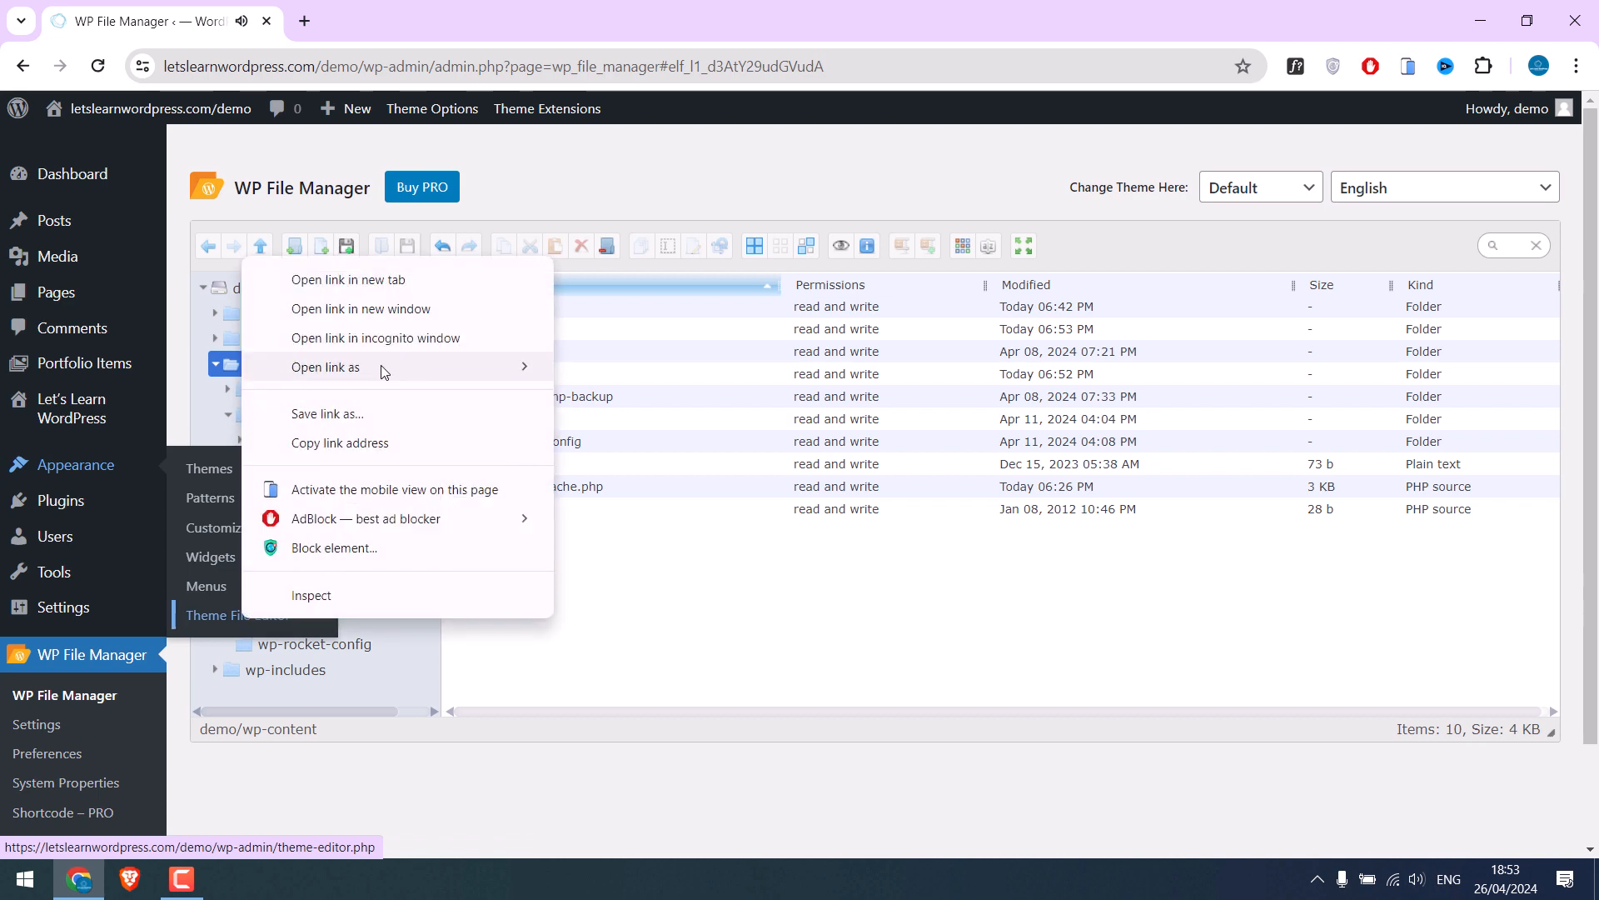
pyautogui.click(367, 276)
pyautogui.click(408, 7)
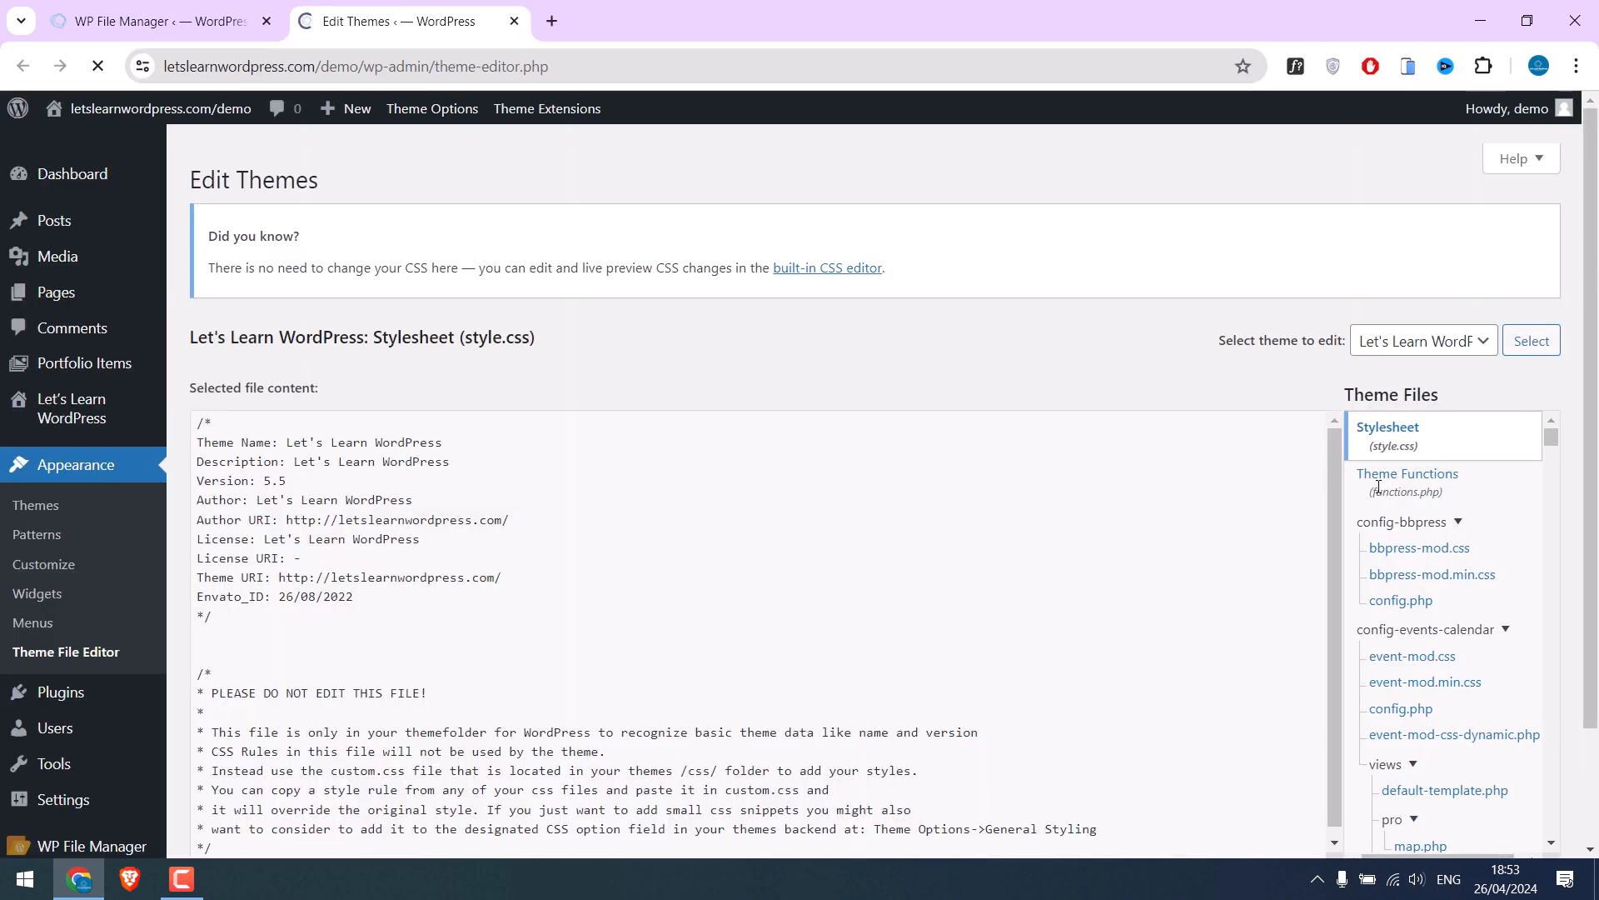
pyautogui.click(1445, 497)
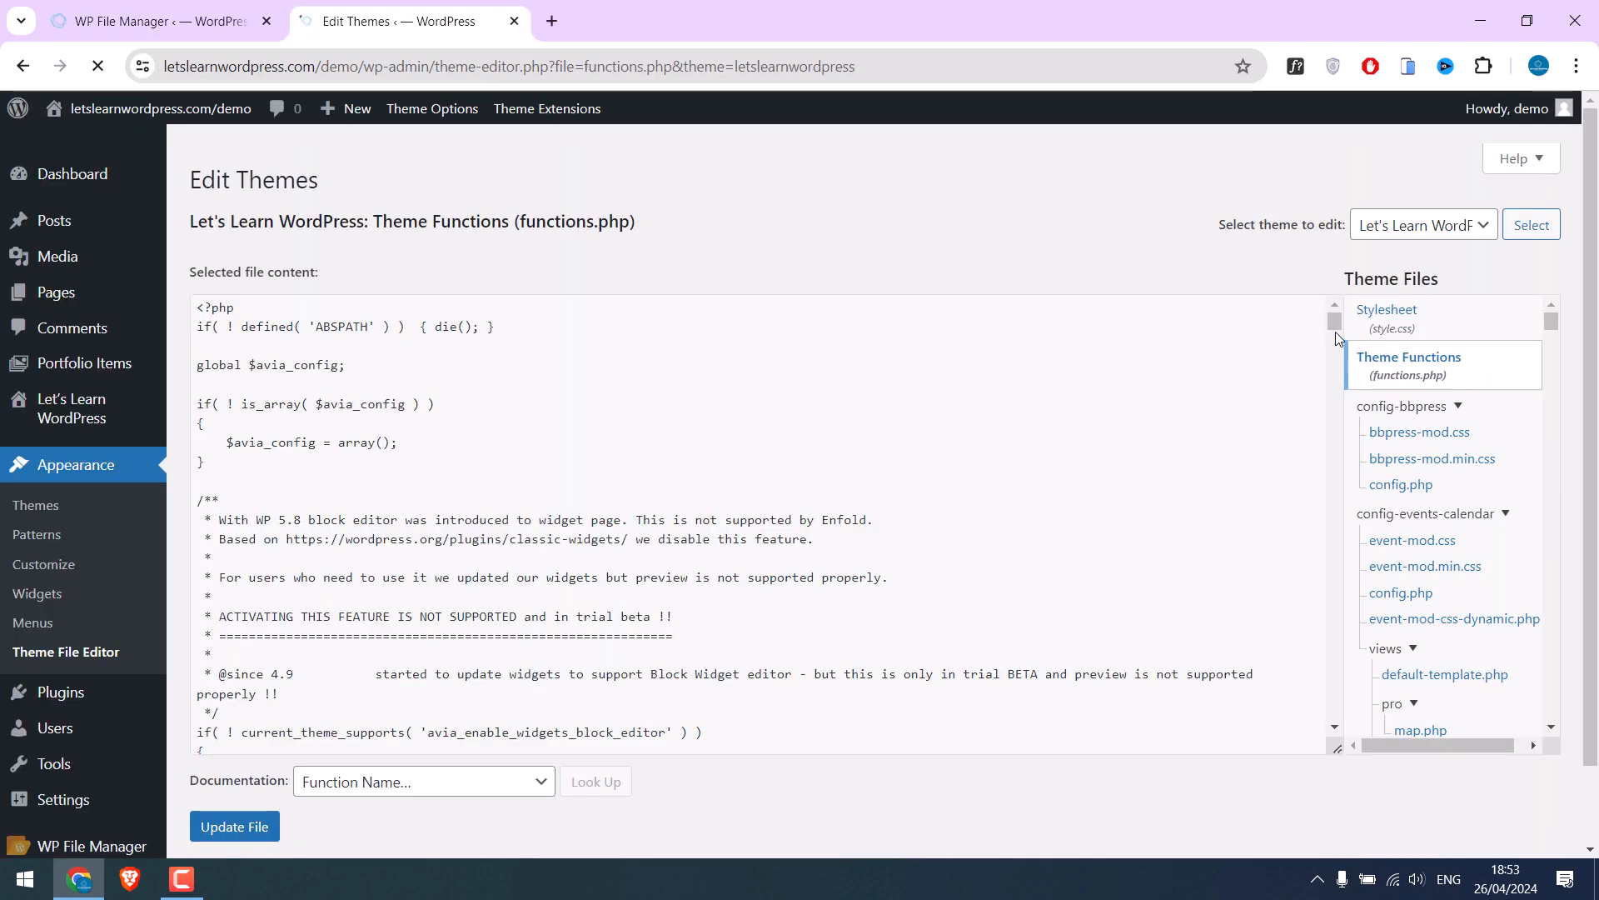
# Step: Delete the create_default_plugin_folder snippet, including its comment and add_action line, from the end of functions.php and update the file
pyautogui.scroll(-1, 1335, 375)
pyautogui.moveTo(1334, 323); pyautogui.dragTo(1335, 740)
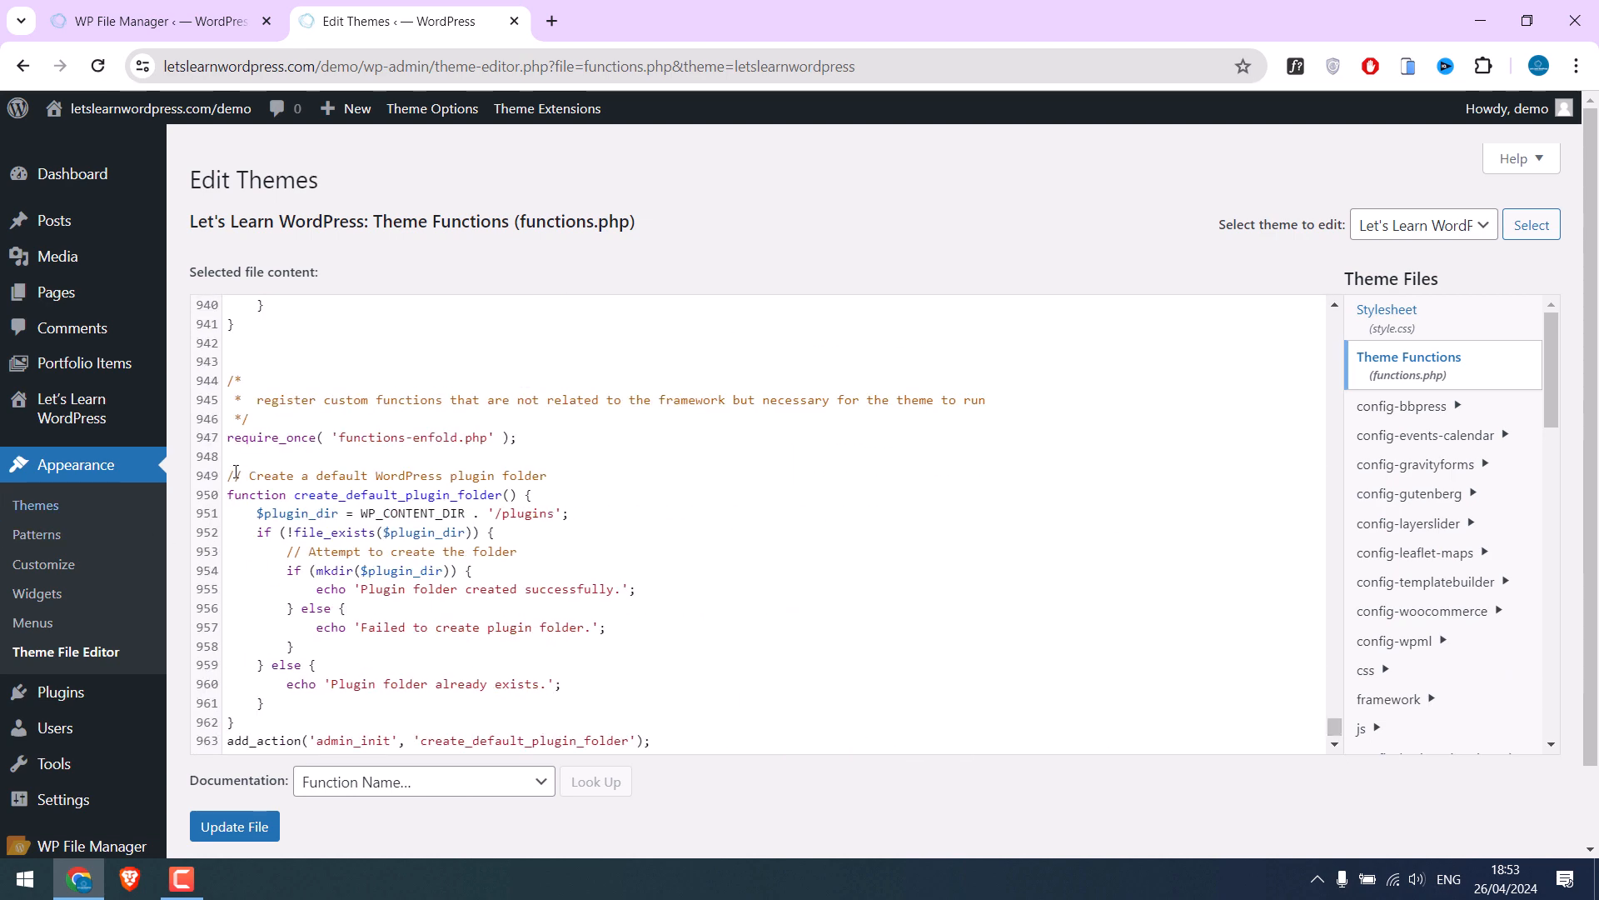
pyautogui.moveTo(228, 475); pyautogui.dragTo(664, 846)
pyautogui.press('BackSpace')
pyautogui.click(234, 826)
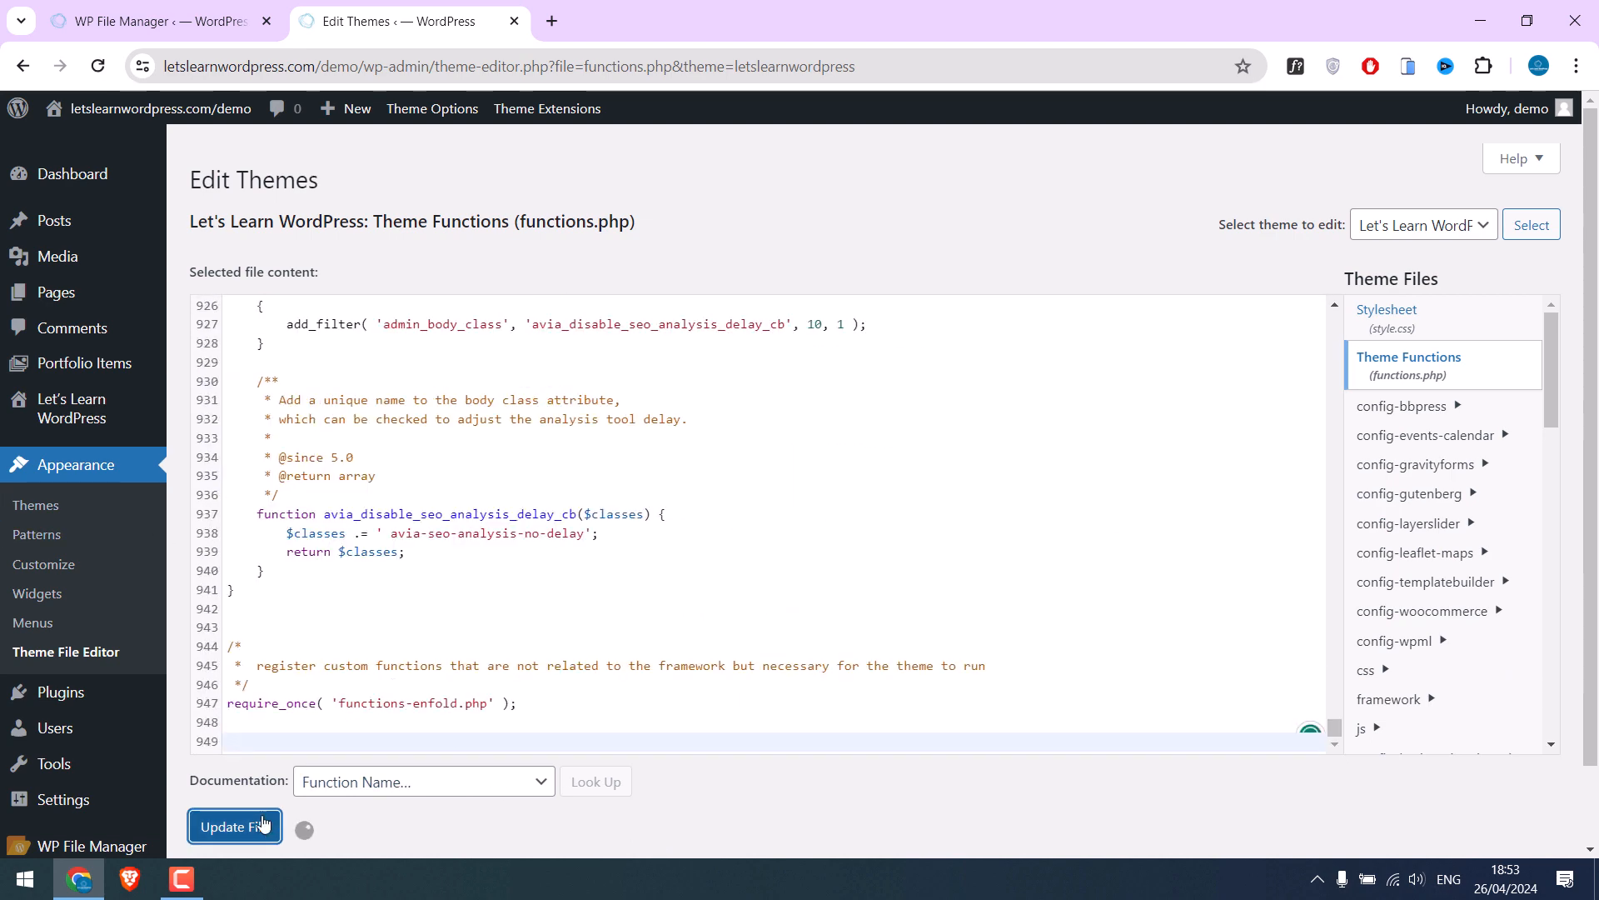
pyautogui.scroll(-2, 302, 542)
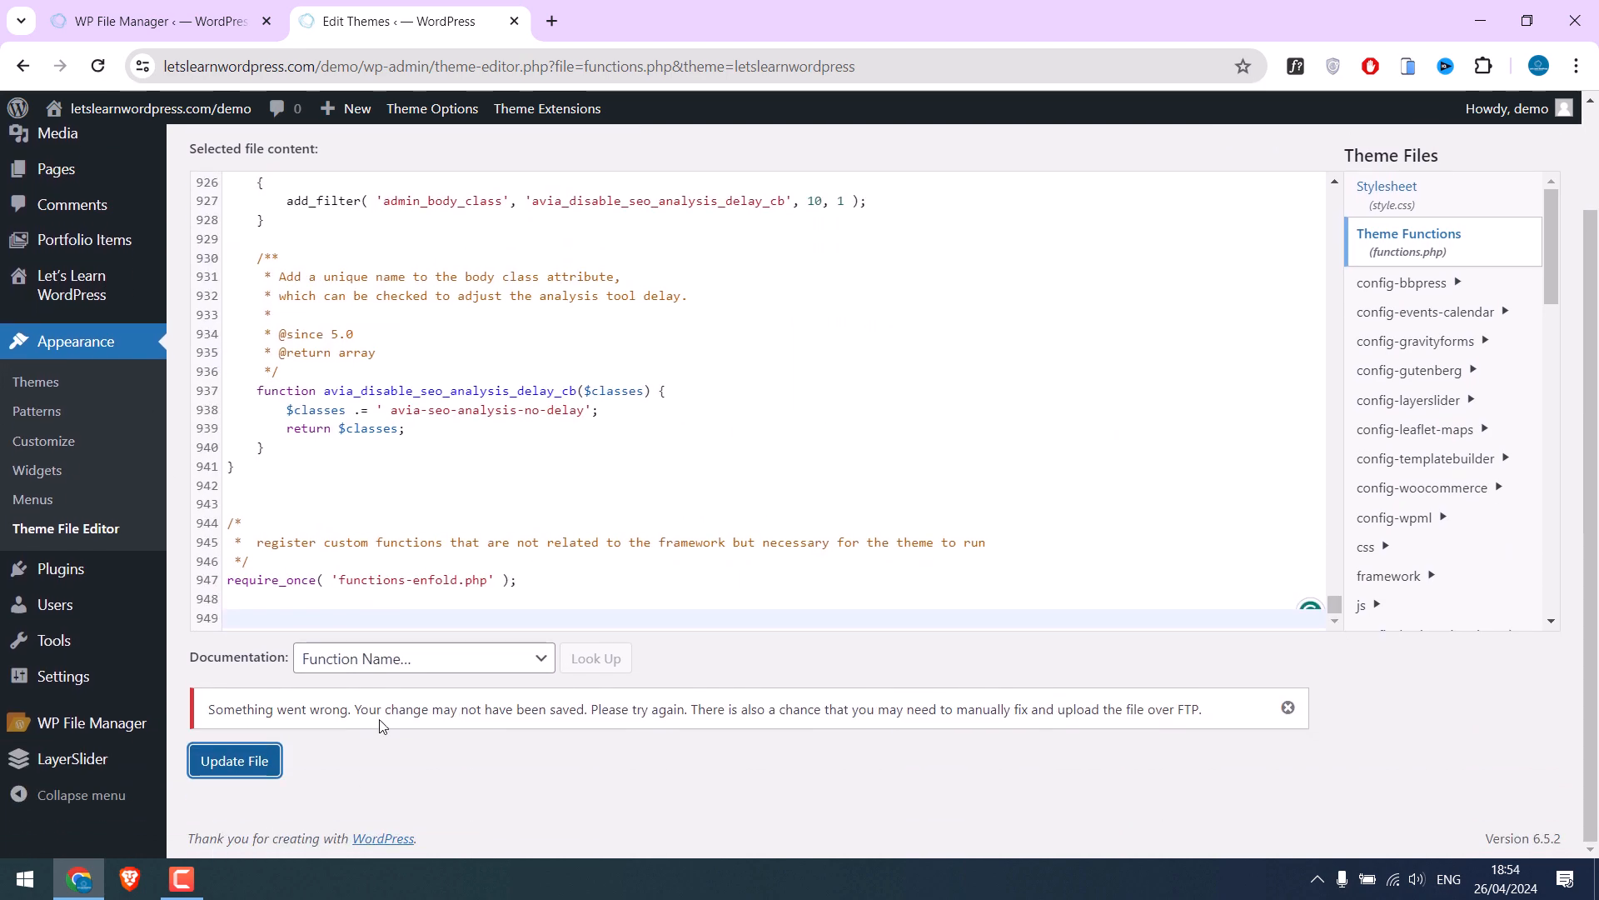
# Step: Reload the theme editor page and check the end of functions.php for the removed snippet
pyautogui.click(98, 66)
pyautogui.click(889, 199)
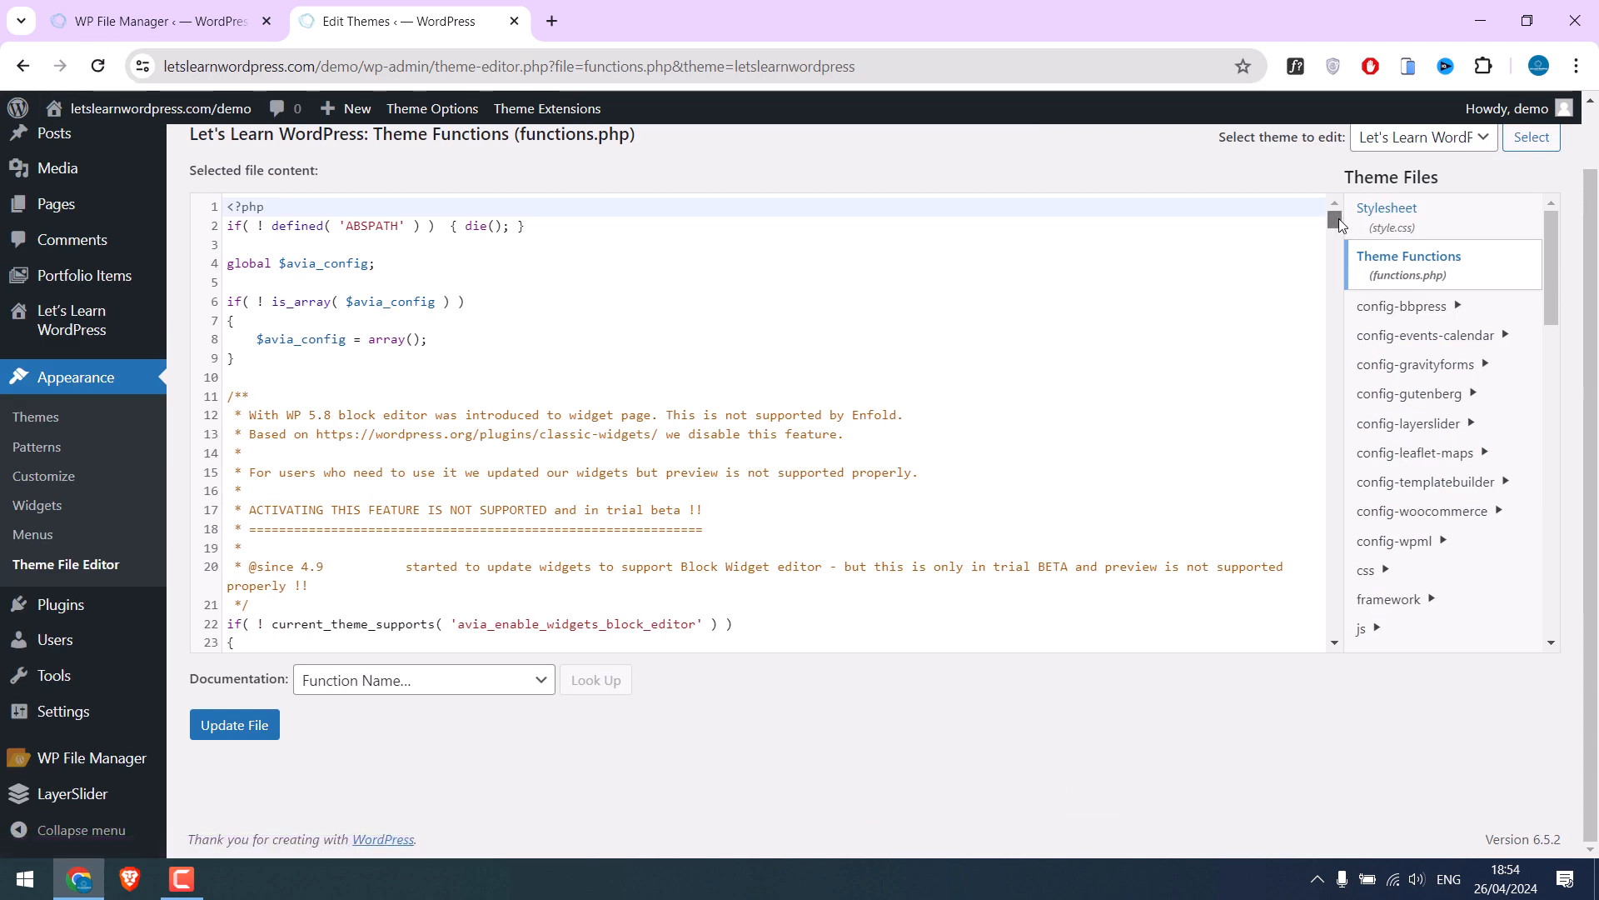
pyautogui.moveTo(1338, 220); pyautogui.dragTo(1341, 660)
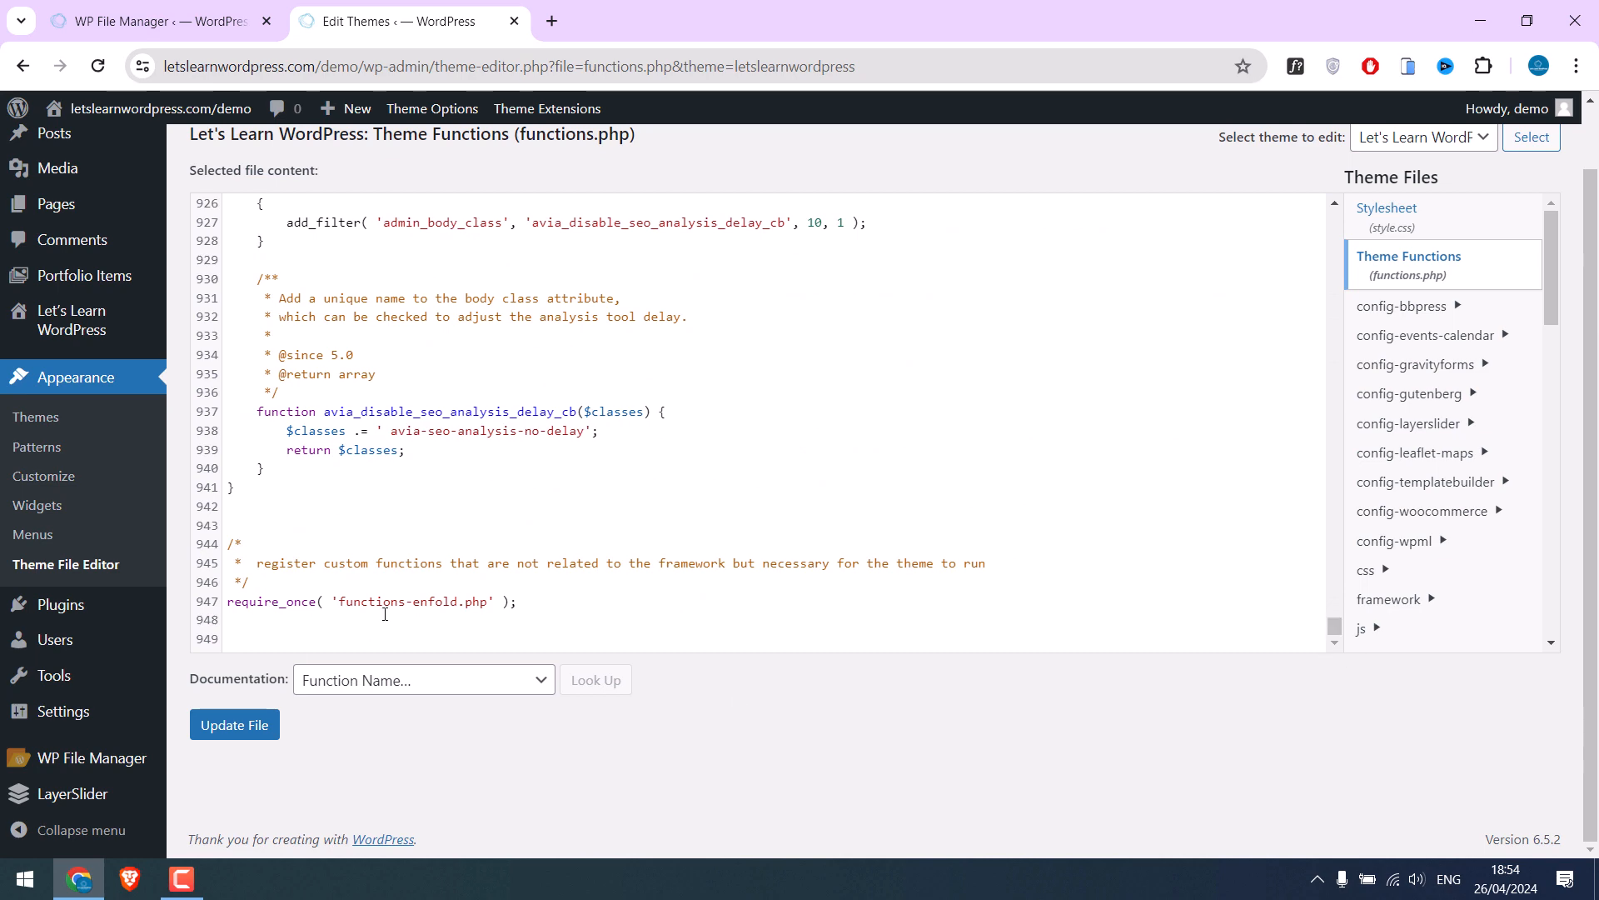
# Step: Select all plugins in the installed plugins list and activate them with one bulk action
pyautogui.click(61, 605)
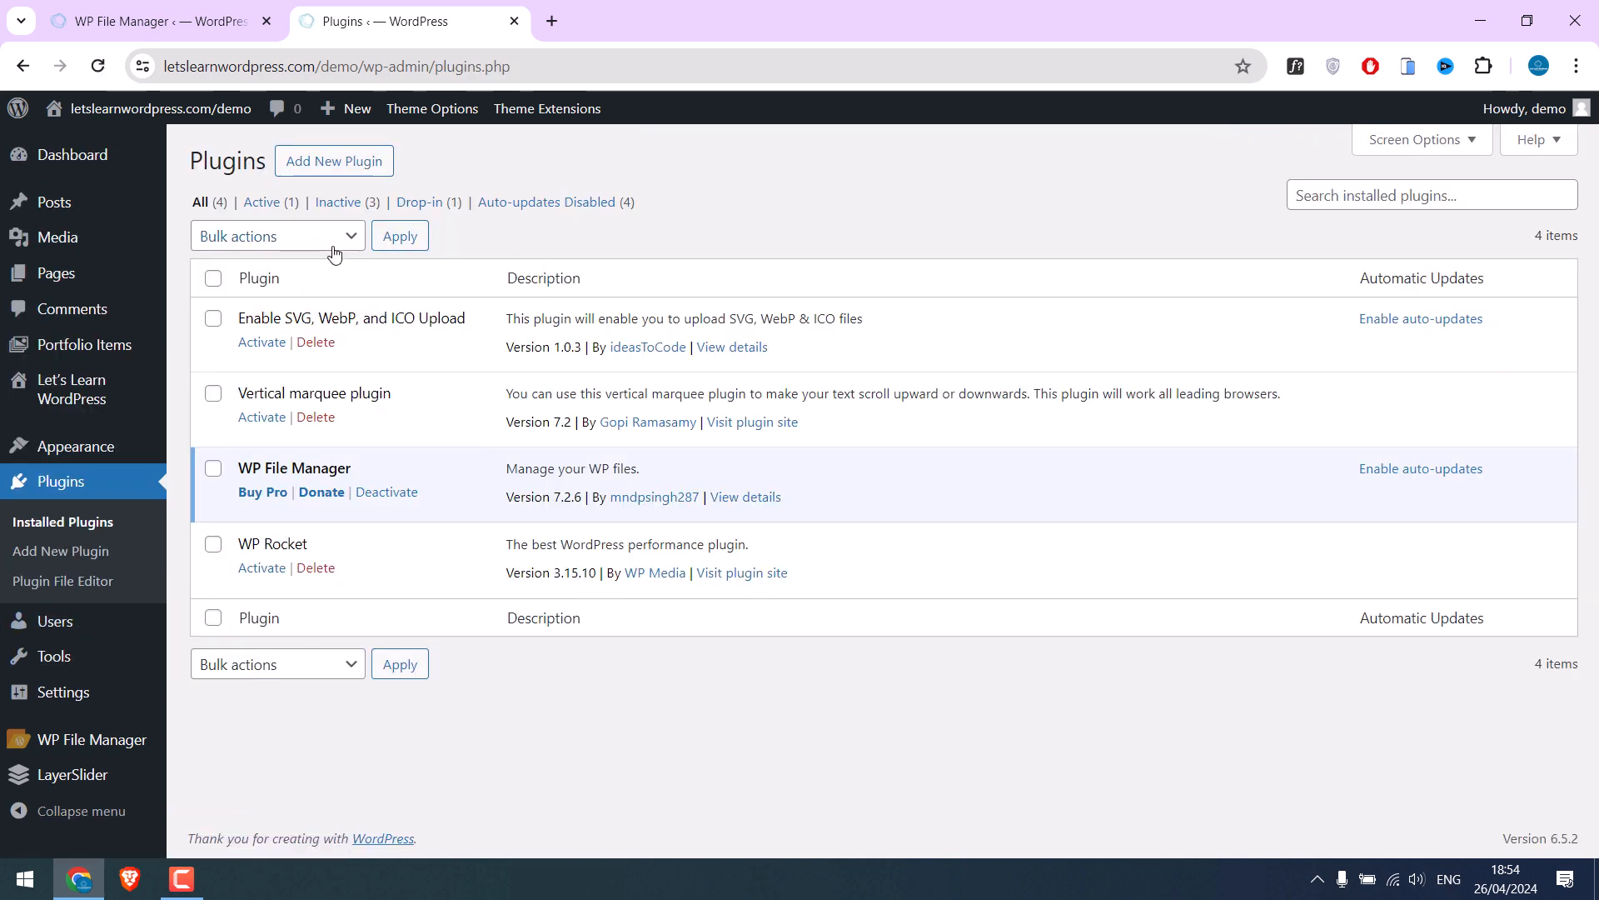
pyautogui.click(214, 277)
pyautogui.click(275, 237)
pyautogui.click(307, 282)
pyautogui.click(414, 239)
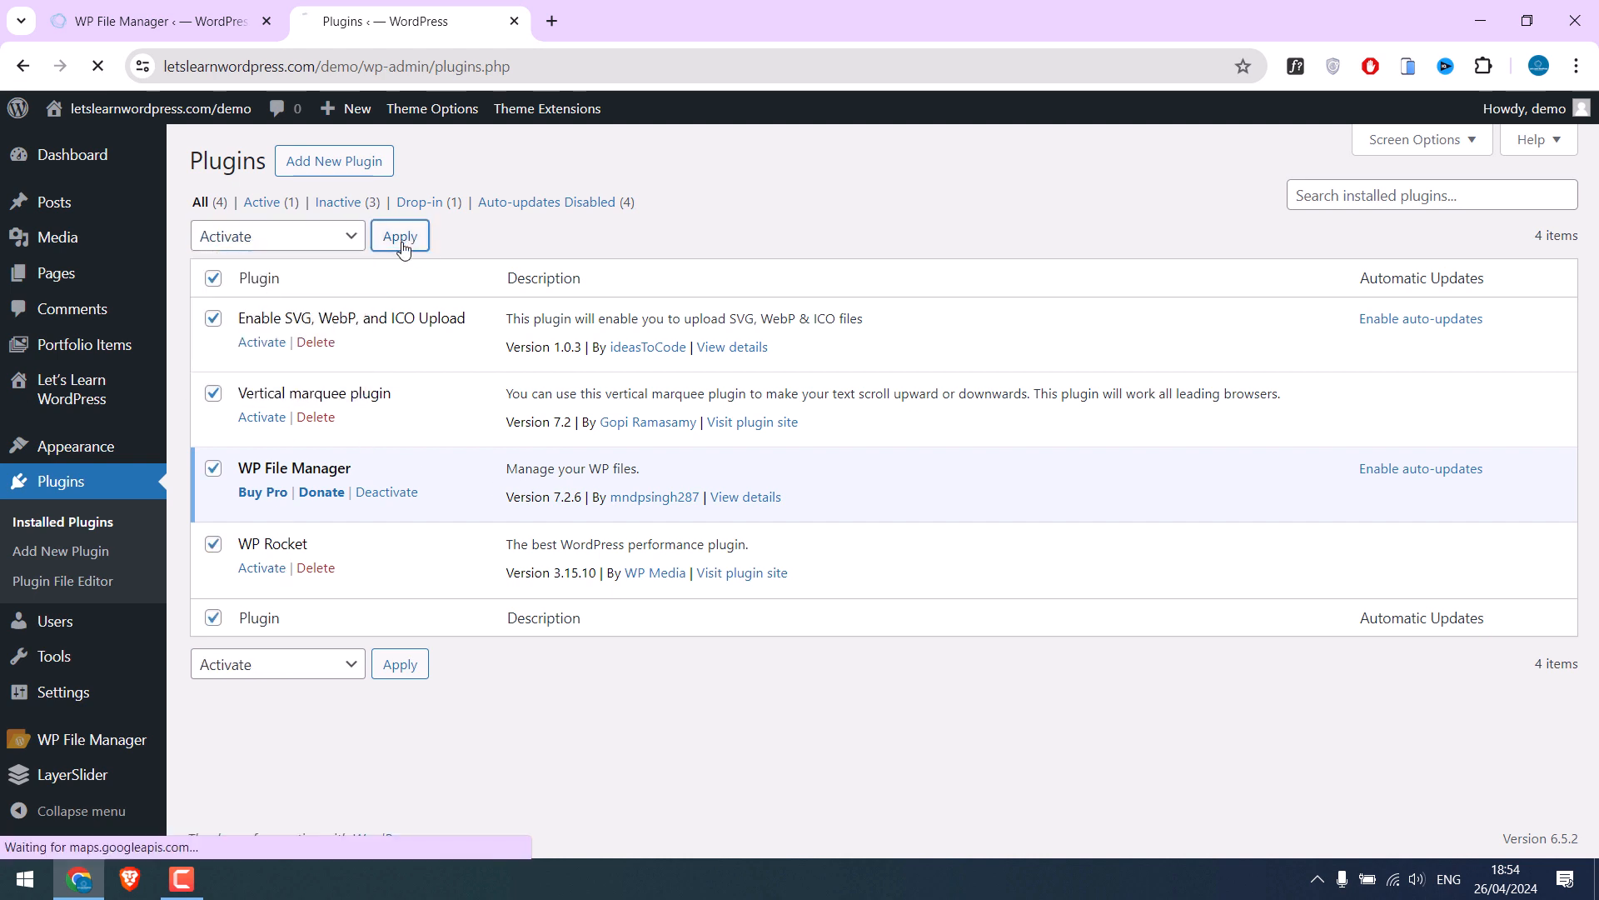